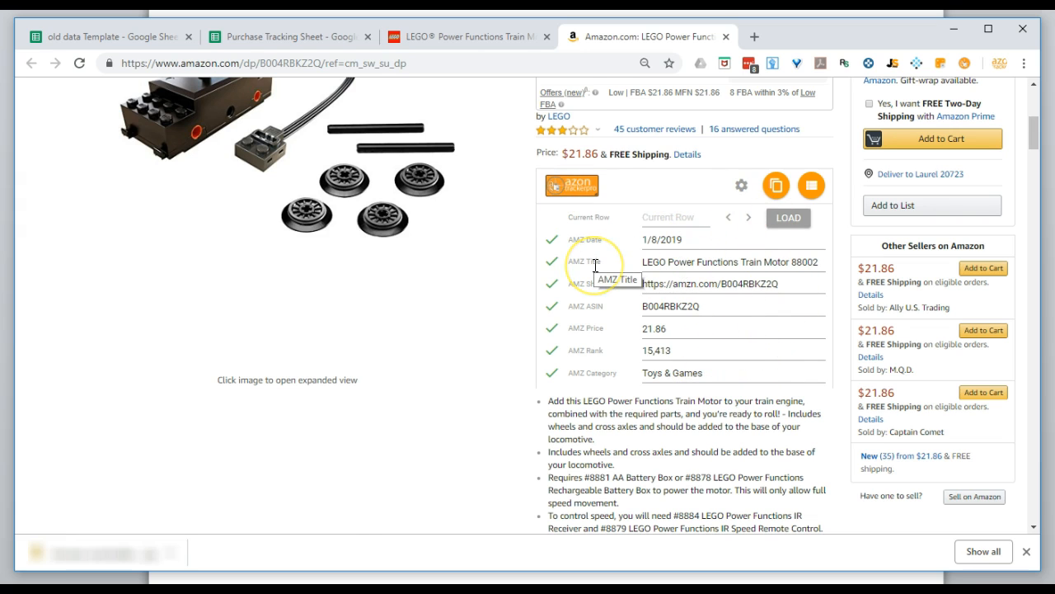
Enter the LEGO shop price of 13.99 as the FBA buy cost in the Amazon listing's profit calculator.
click(307, 38)
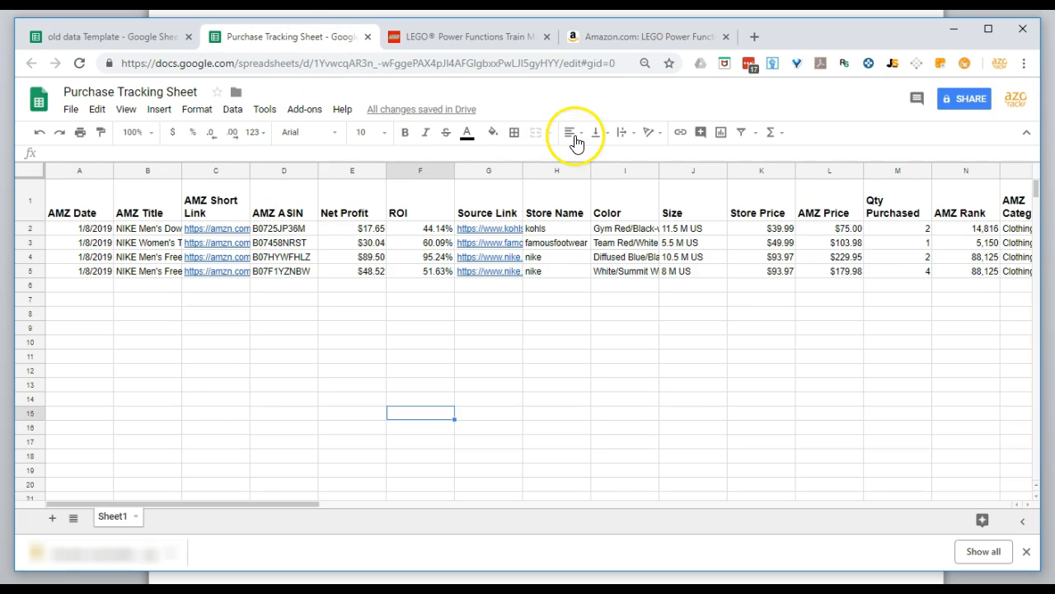
click(660, 40)
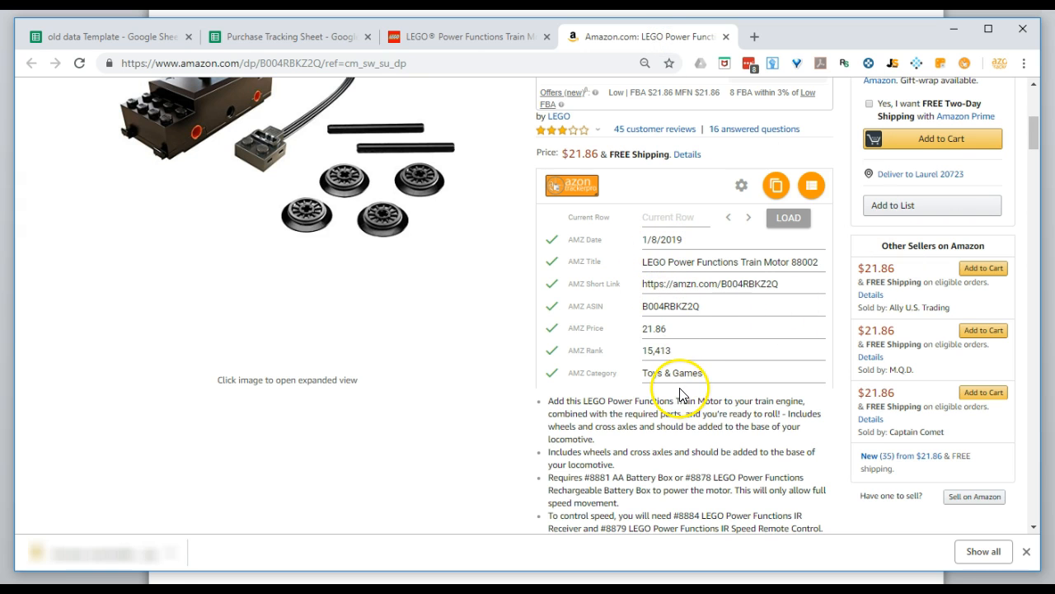
scroll(660, 346, up, 3)
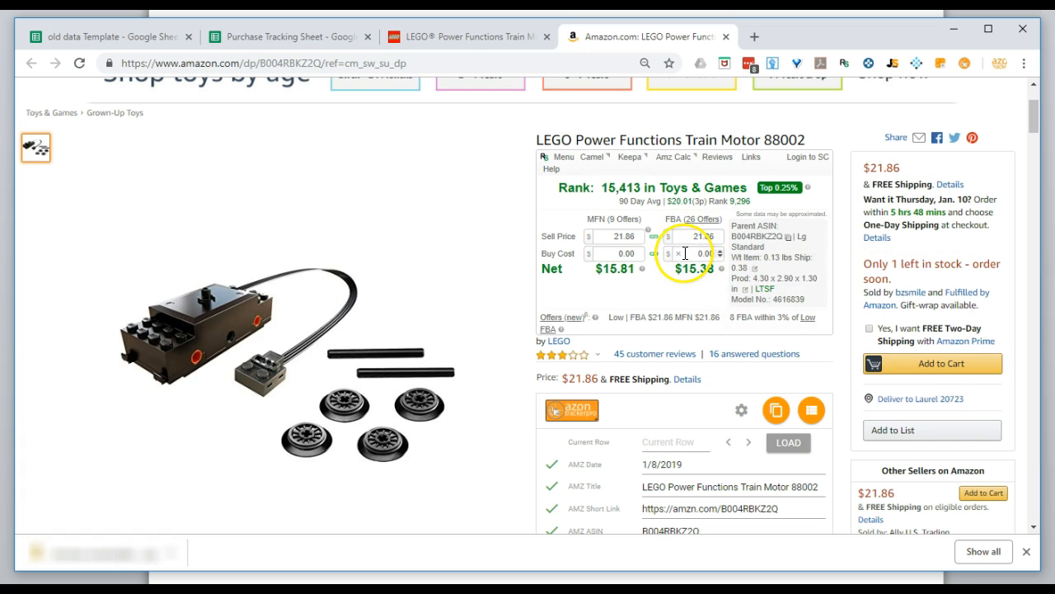
mouse_move(690, 261)
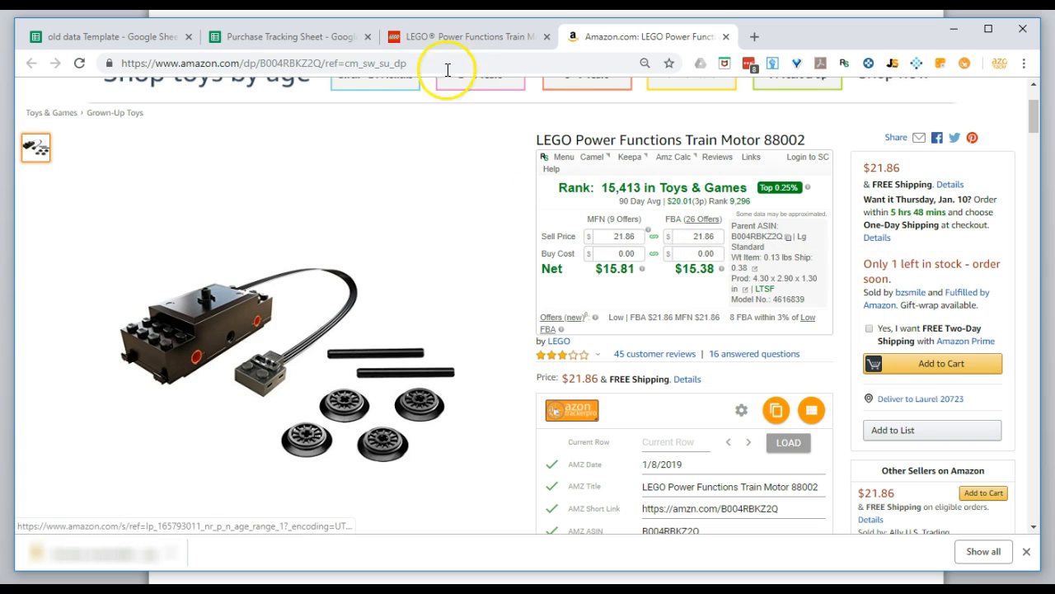
click(447, 38)
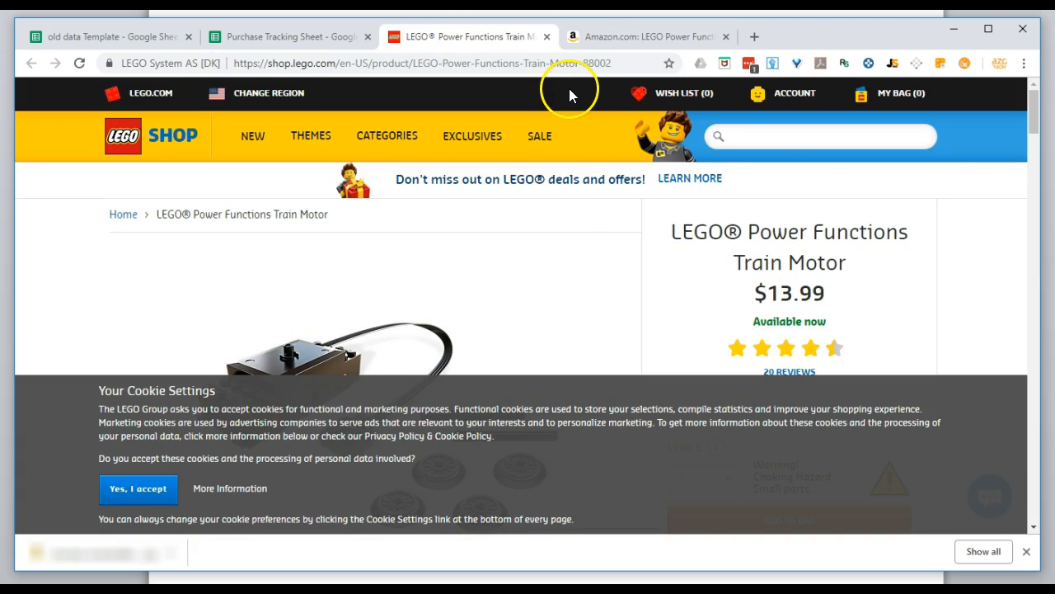
click(608, 36)
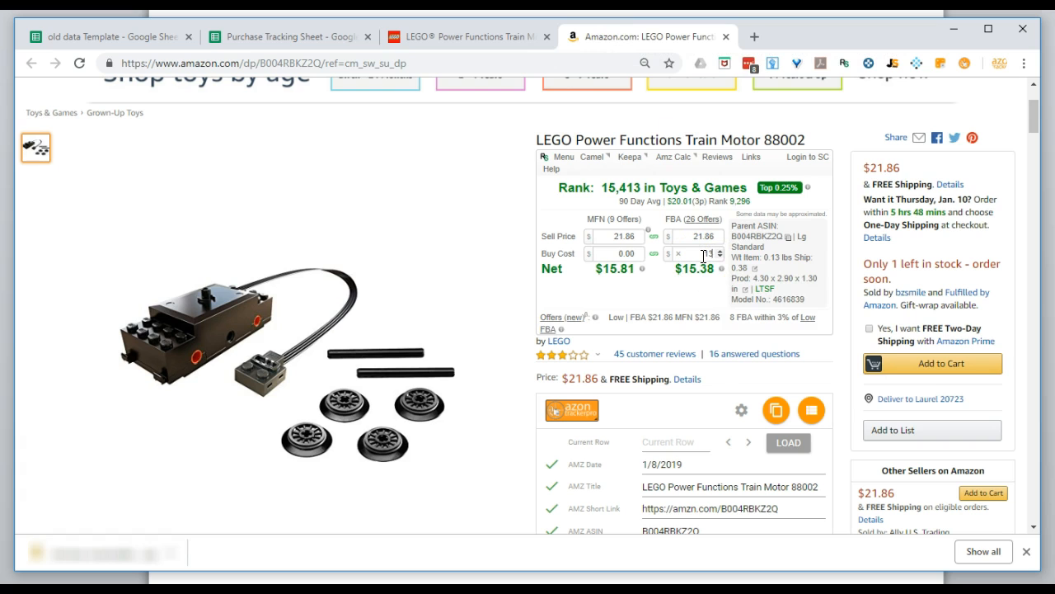
key(Tab)
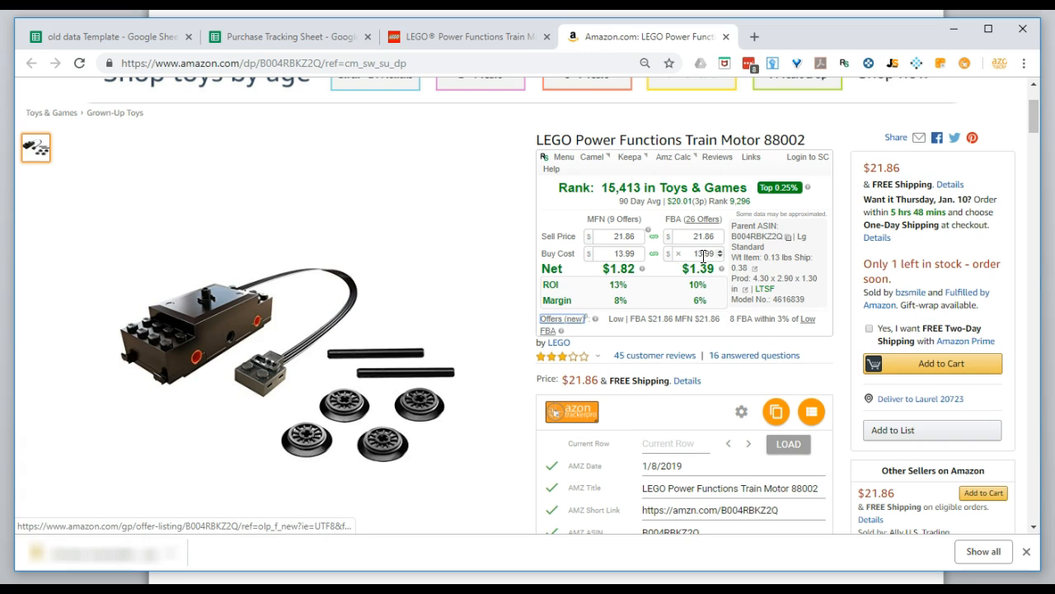
click(691, 272)
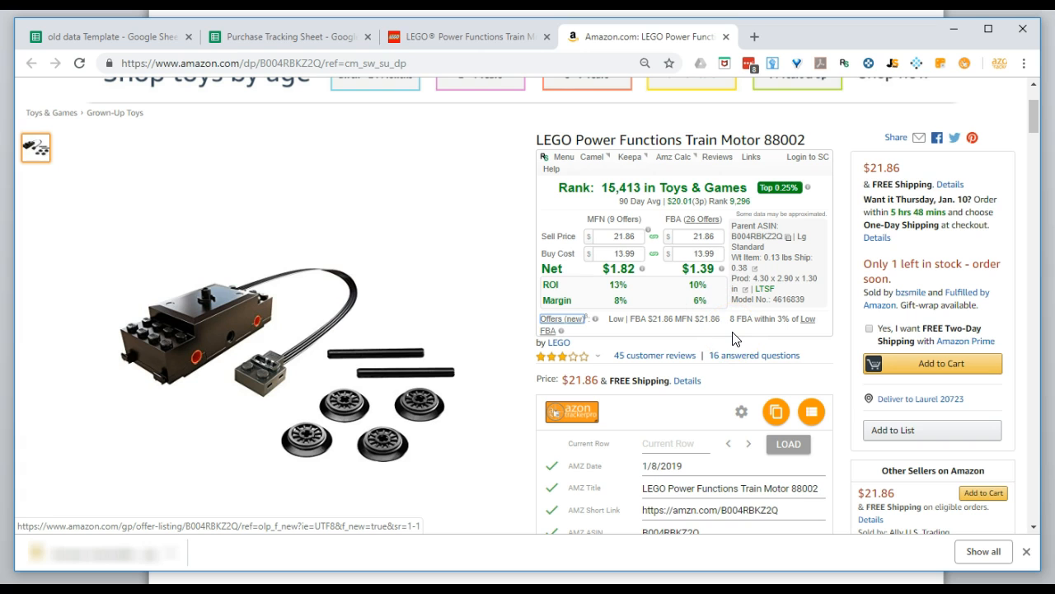
Compare the Purchase Tracking Sheet's columns with the Amazon listing and switch the Azon Tracker Pro form to show every sheet column.
click(330, 37)
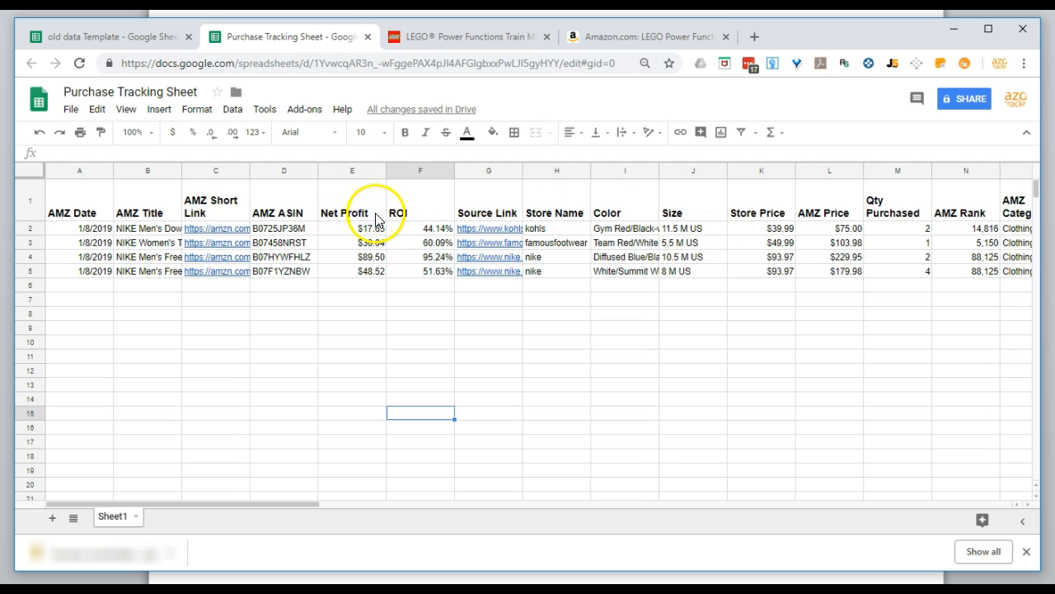
click(624, 36)
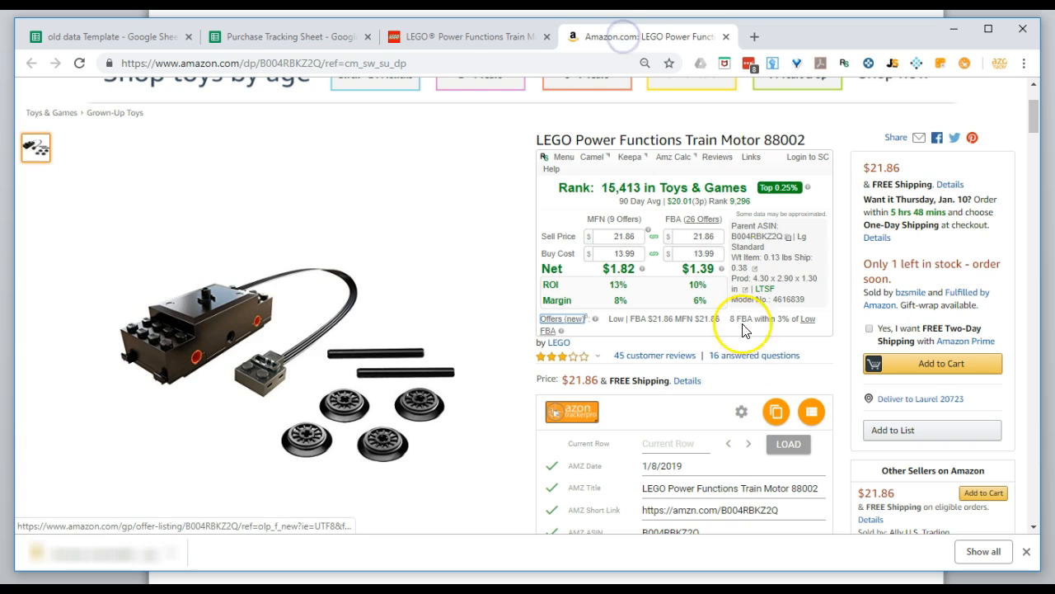
scroll(746, 404, down, 2)
scroll(752, 388, up, 1)
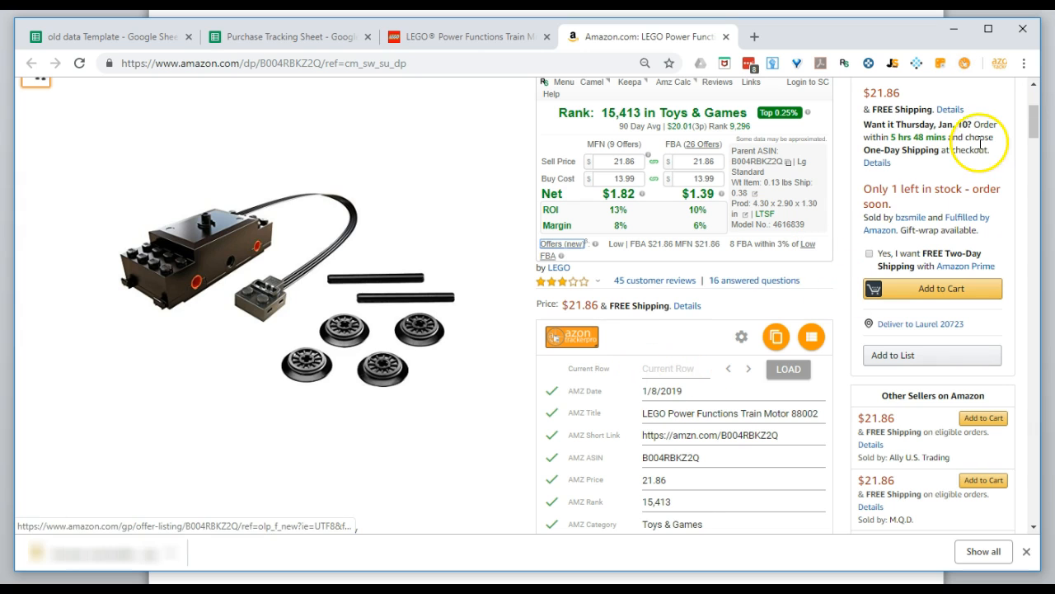
click(965, 63)
scroll(794, 306, down, 1)
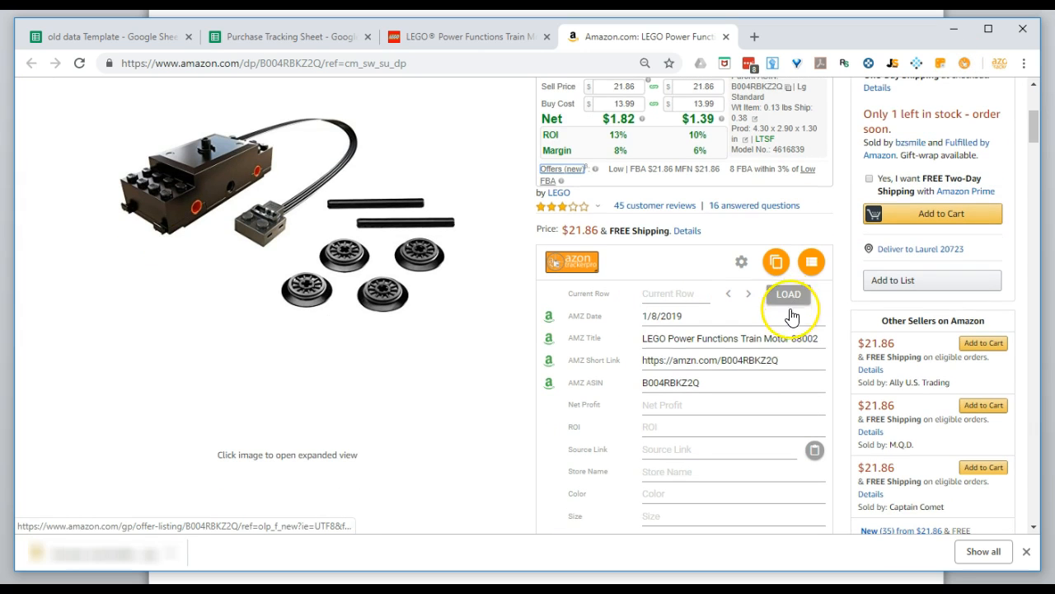
scroll(683, 408, down, 1)
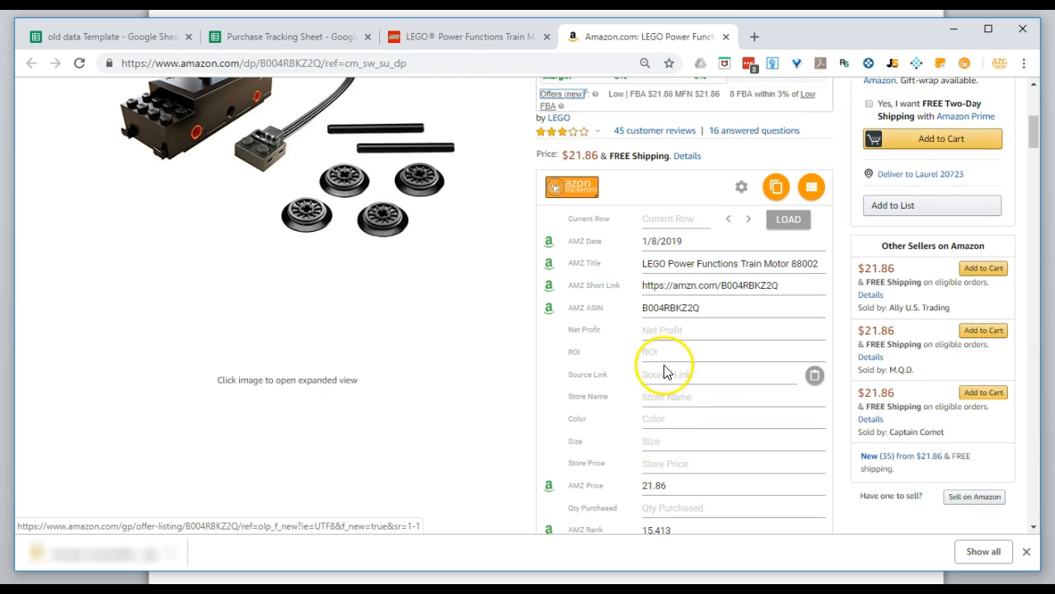
scroll(676, 399, up, 2)
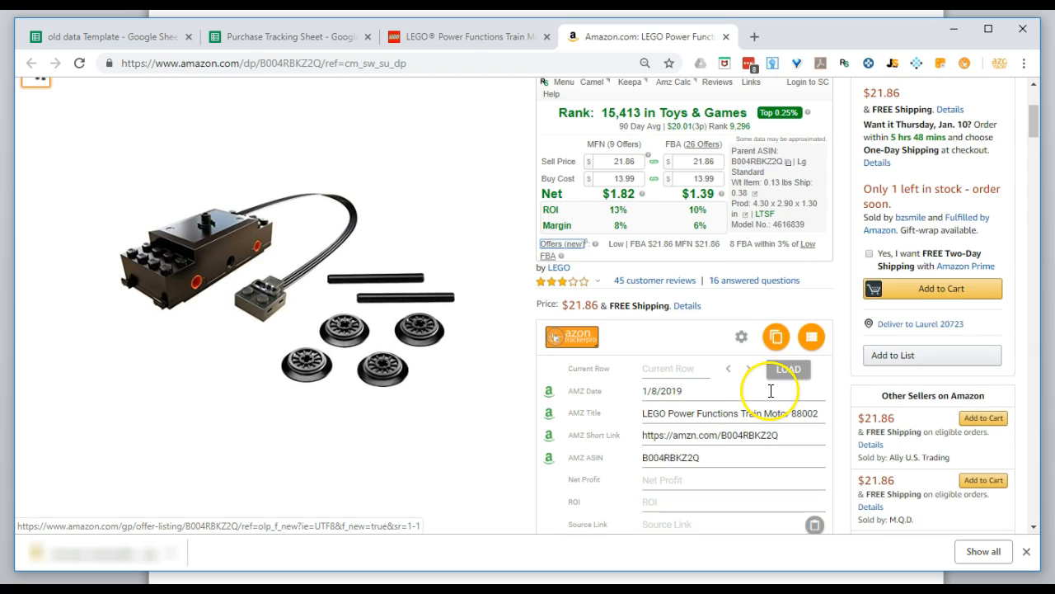
click(965, 68)
click(968, 65)
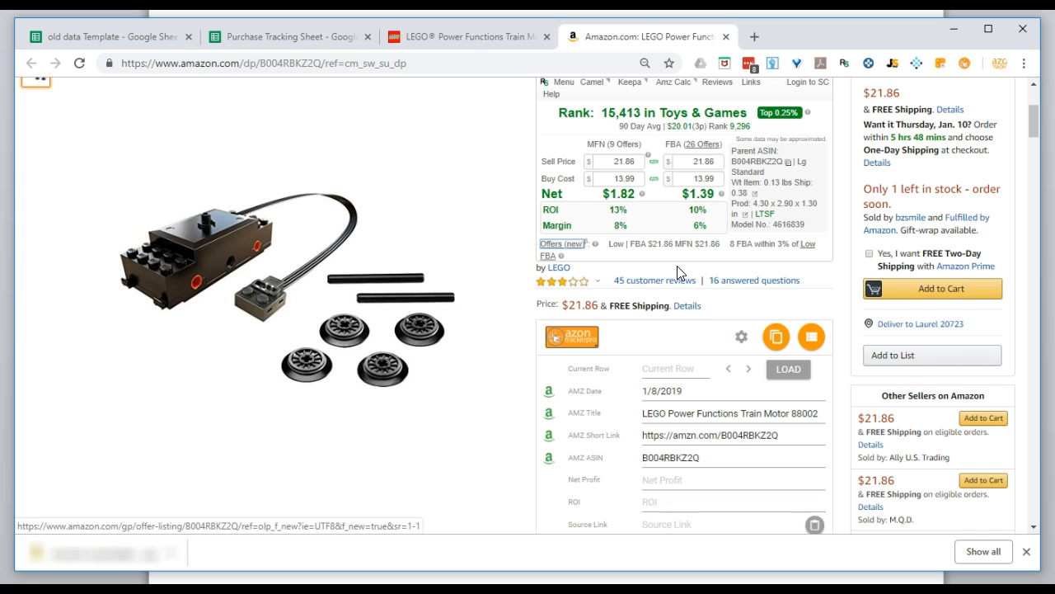
Fill the tracker form's Net Profit field with the calculator's FBA net value of $1.39.
scroll(685, 198, down, 1)
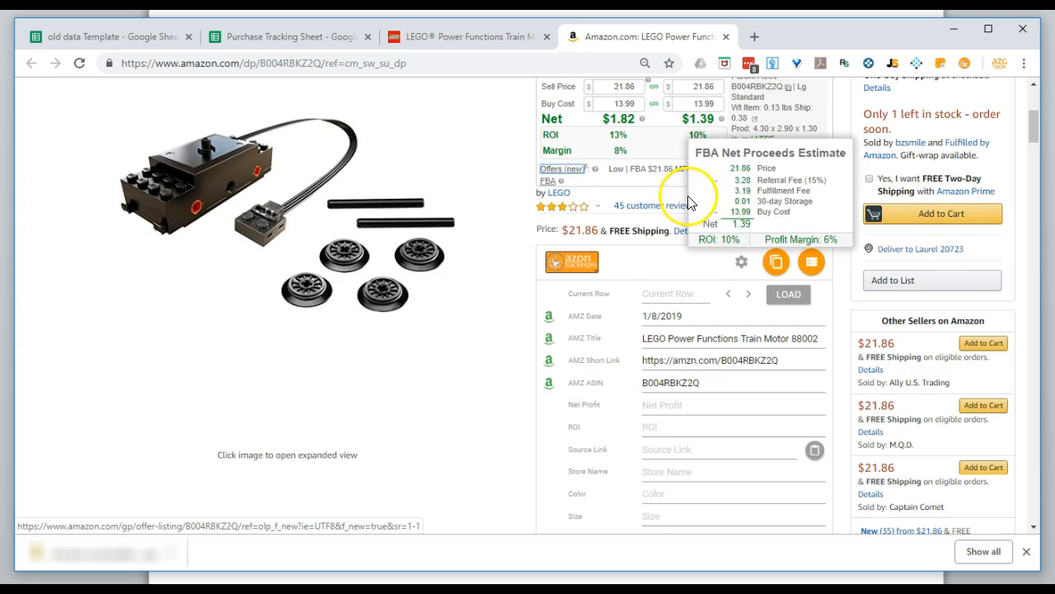
double_click(714, 117)
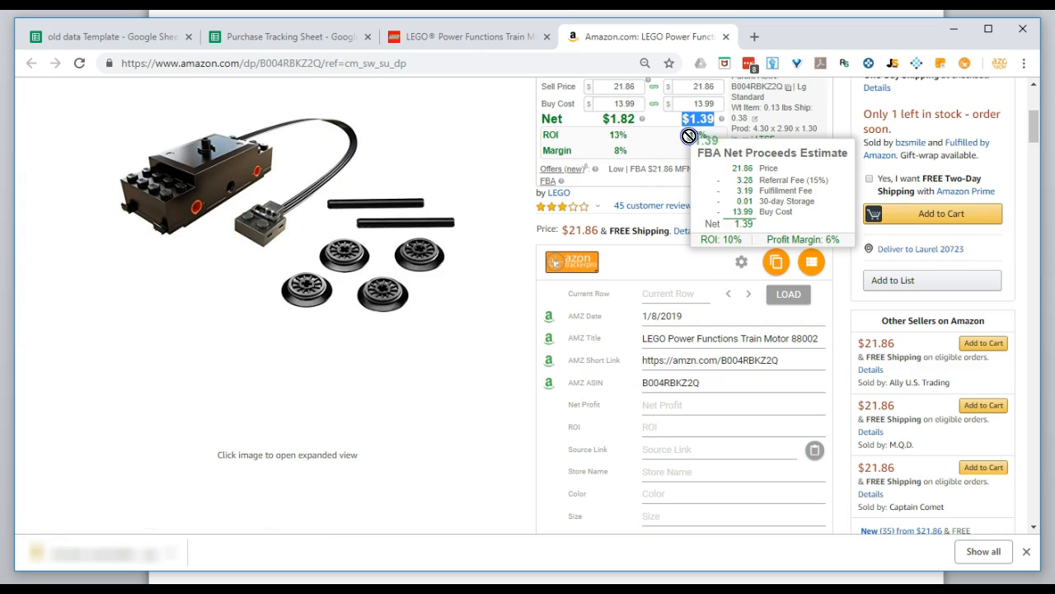
drag(697, 402, 697, 404)
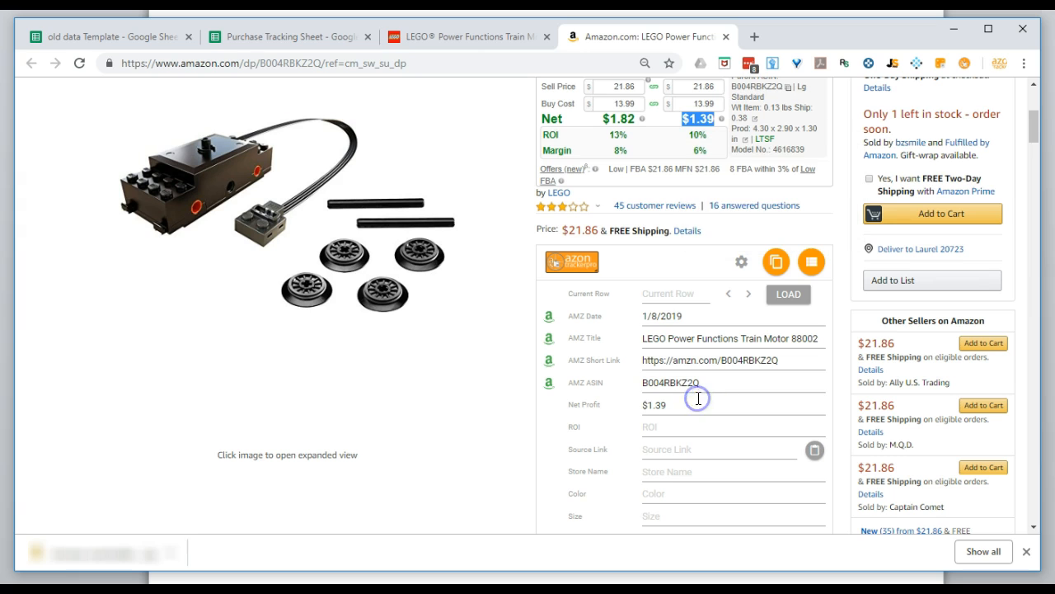
Send the calculator's FBA ROI of 10% to the ROI field of the Azon Tracker Pro form.
double_click(712, 135)
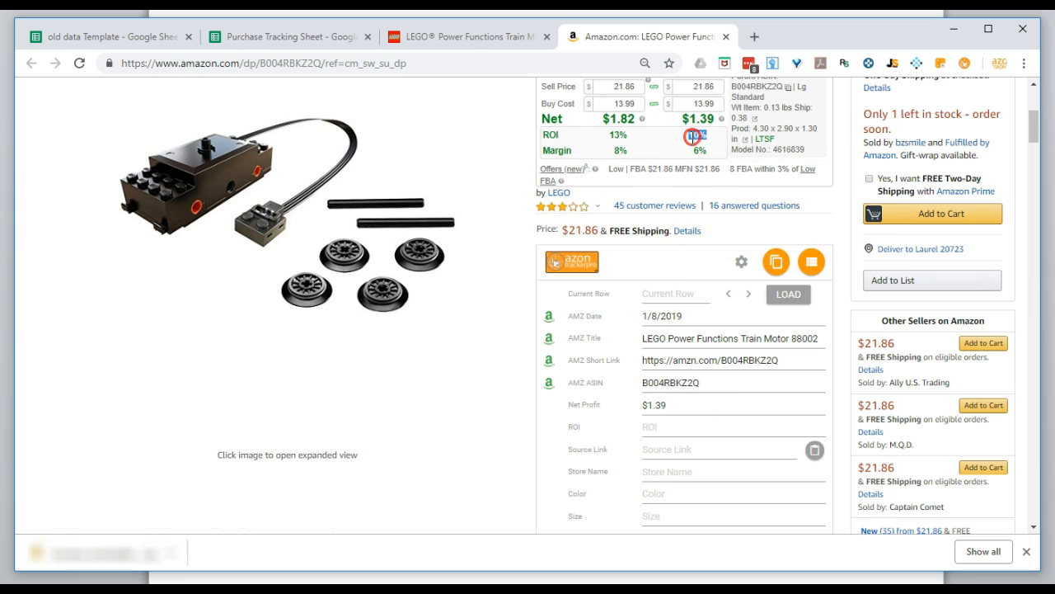
right_click(692, 137)
mouse_move(734, 204)
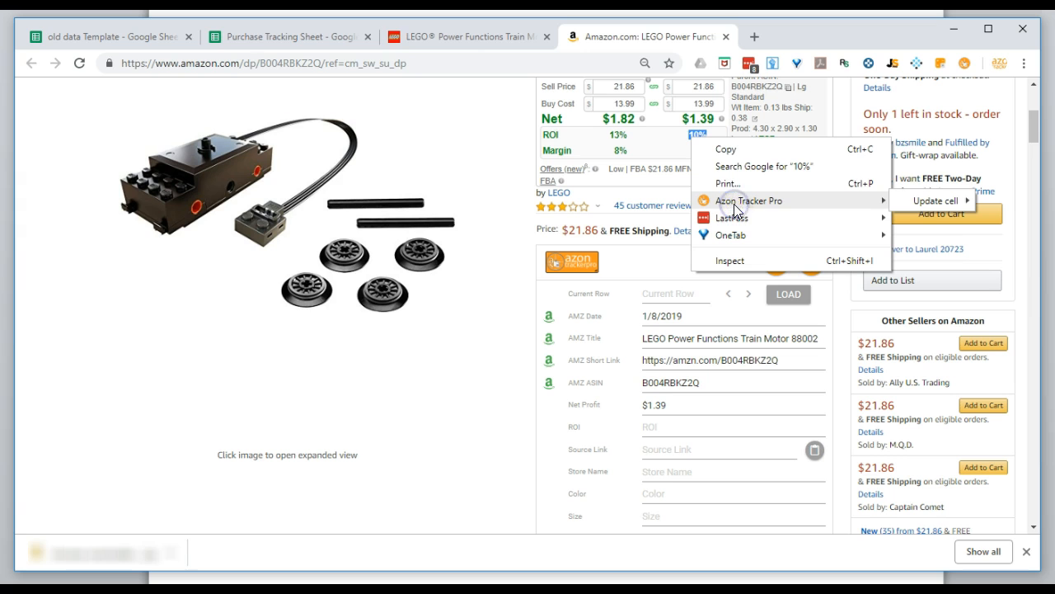
mouse_move(923, 203)
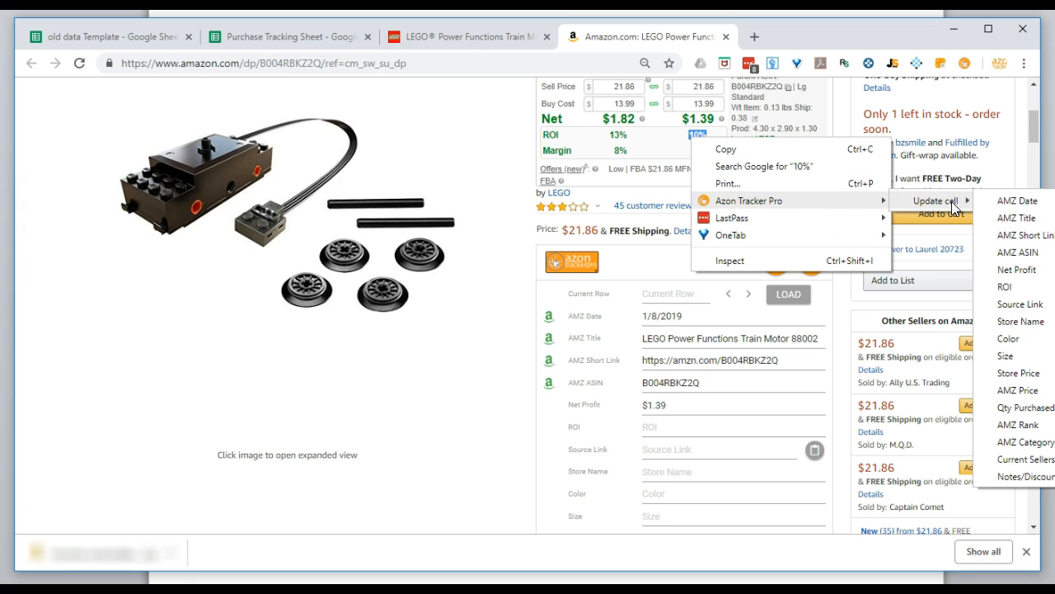
click(1019, 287)
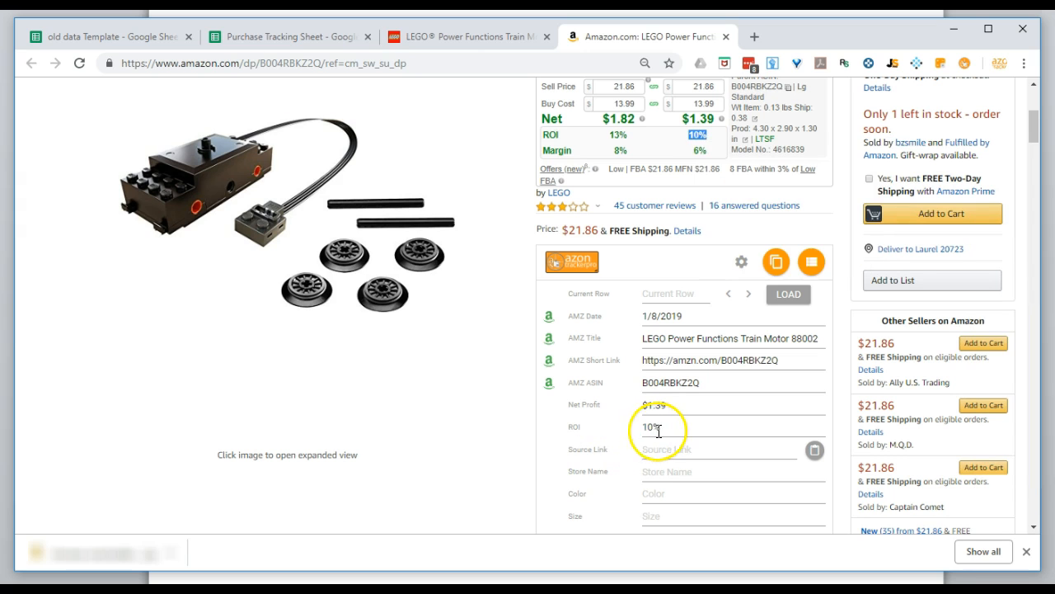
Copy the calculator's "MFN (9 Offers) FBA (26 Offers)" text into the tracker form's Current Sellers field.
scroll(664, 435, down, 3)
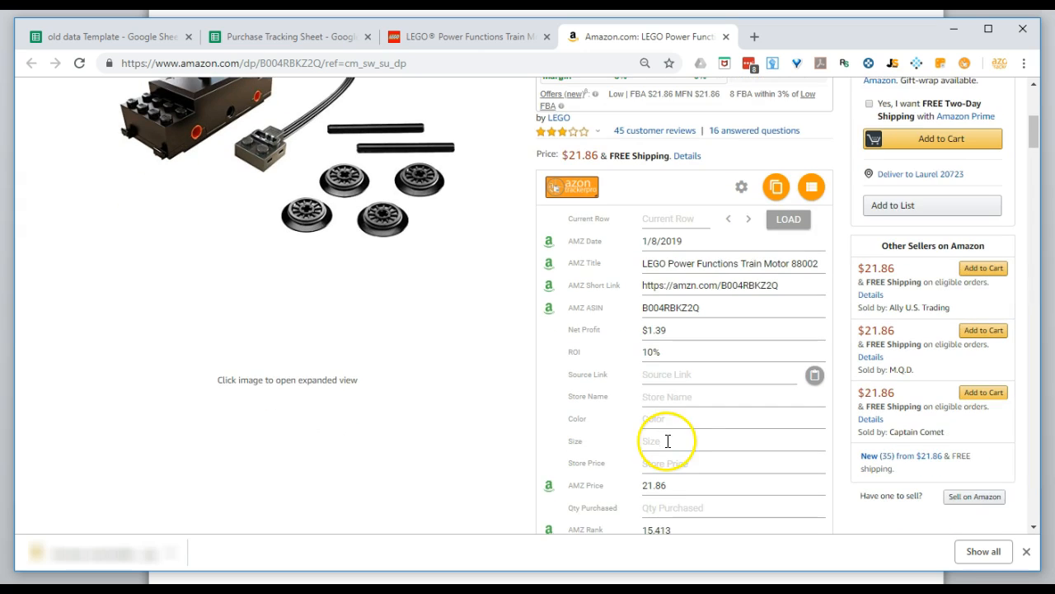
scroll(669, 441, down, 2)
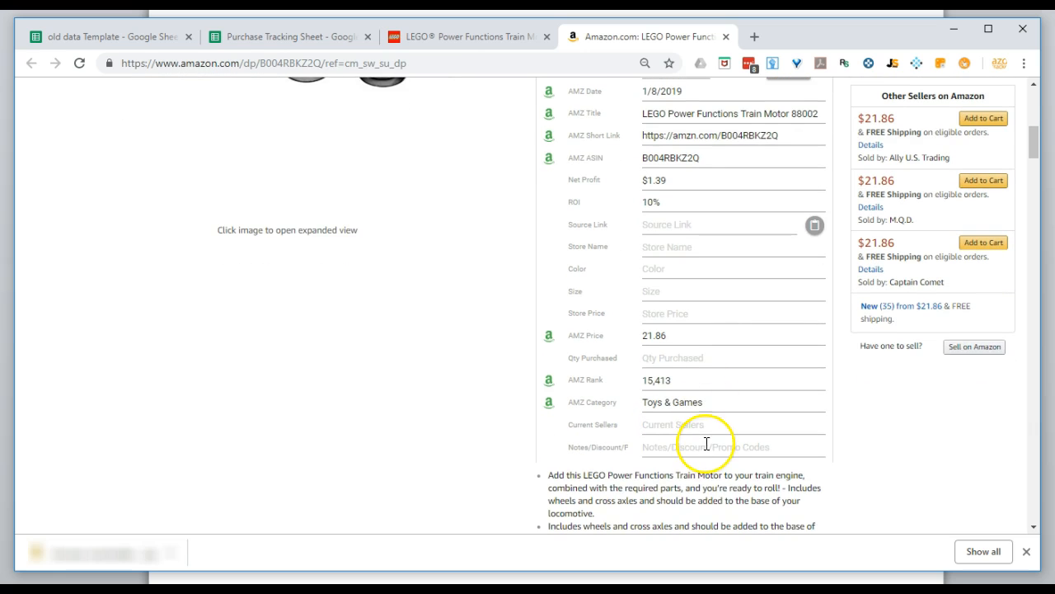
scroll(706, 441, up, 4)
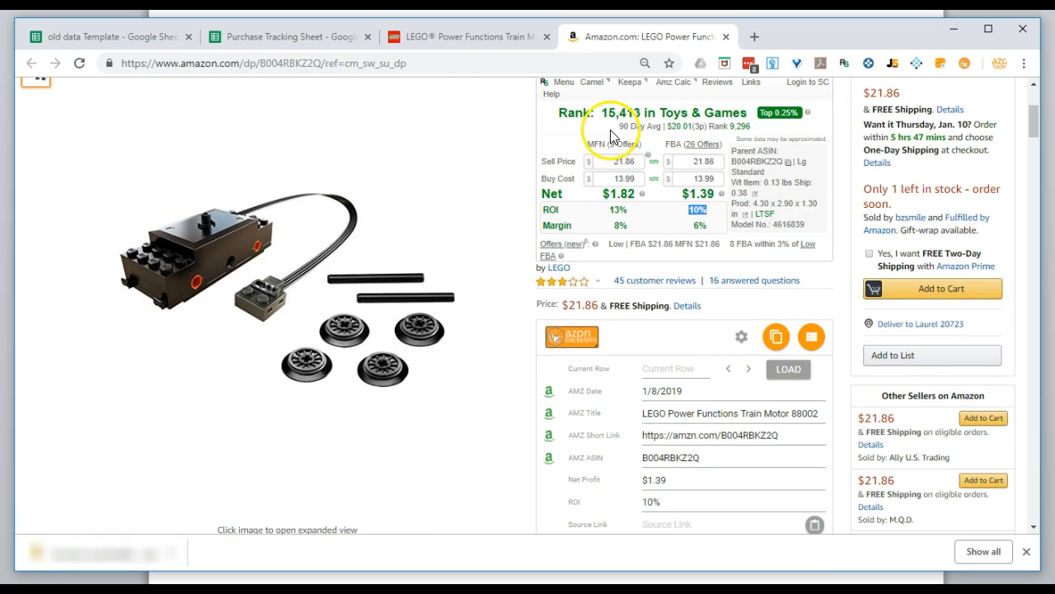
drag(587, 144, 716, 141)
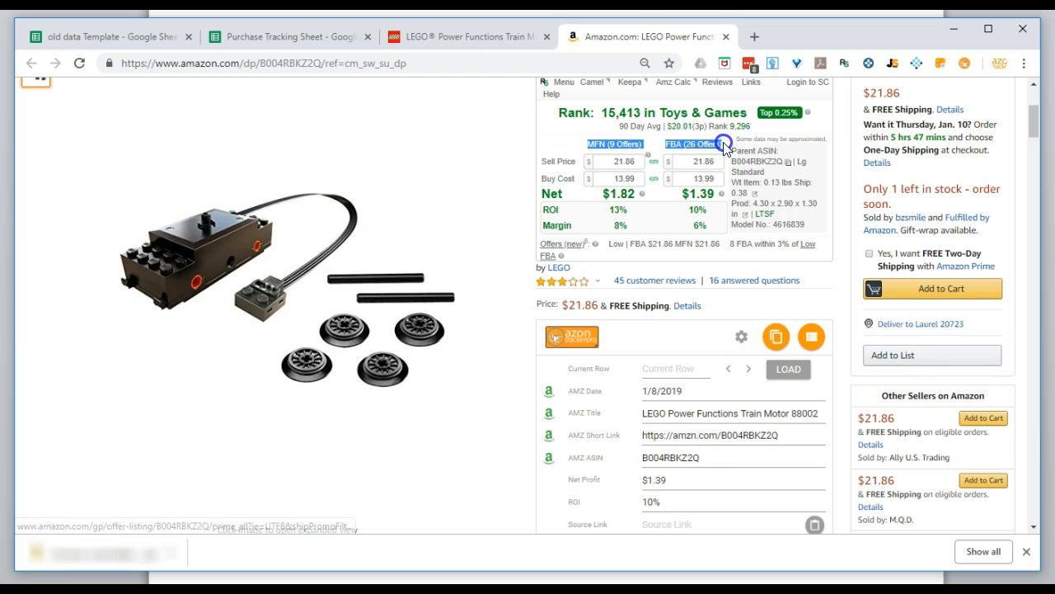
right_click(680, 144)
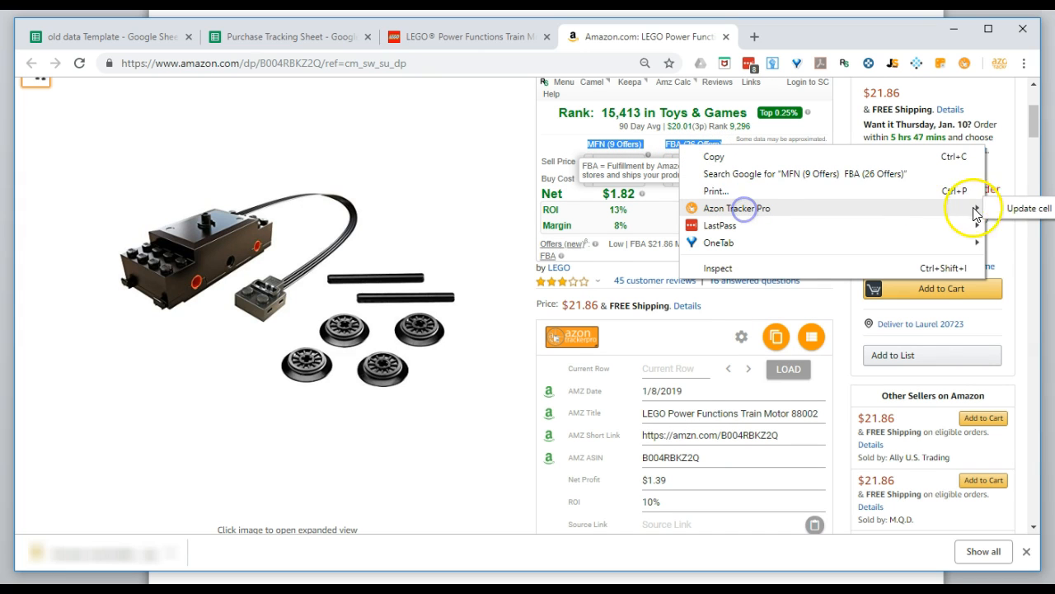
click(617, 146)
drag(616, 146, 690, 474)
Save the tracker form's record to the Purchase Tracking Sheet and review all columns of the new row 6.
scroll(787, 397, up, 3)
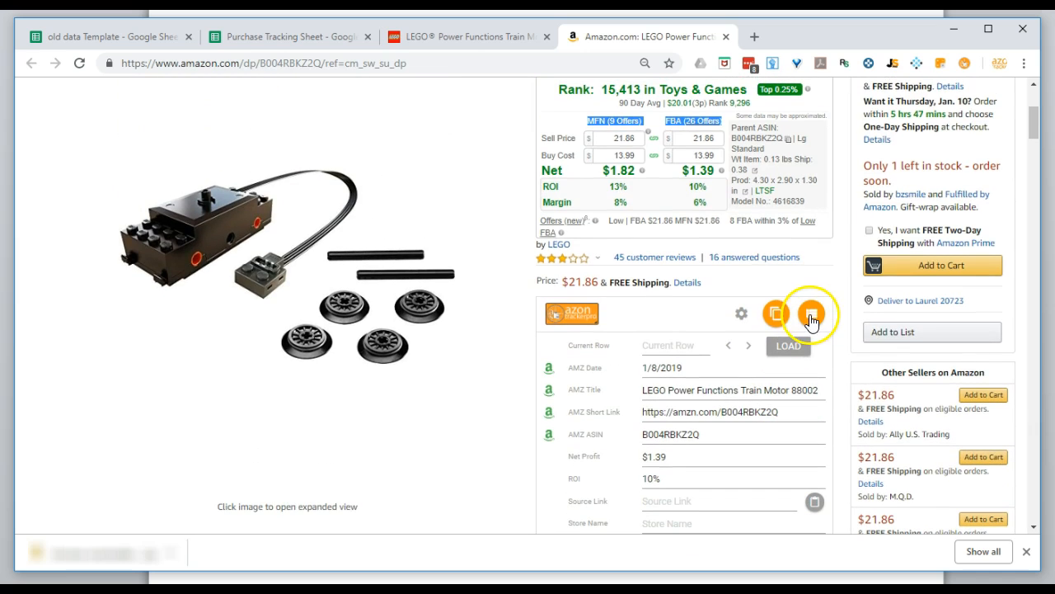
click(812, 317)
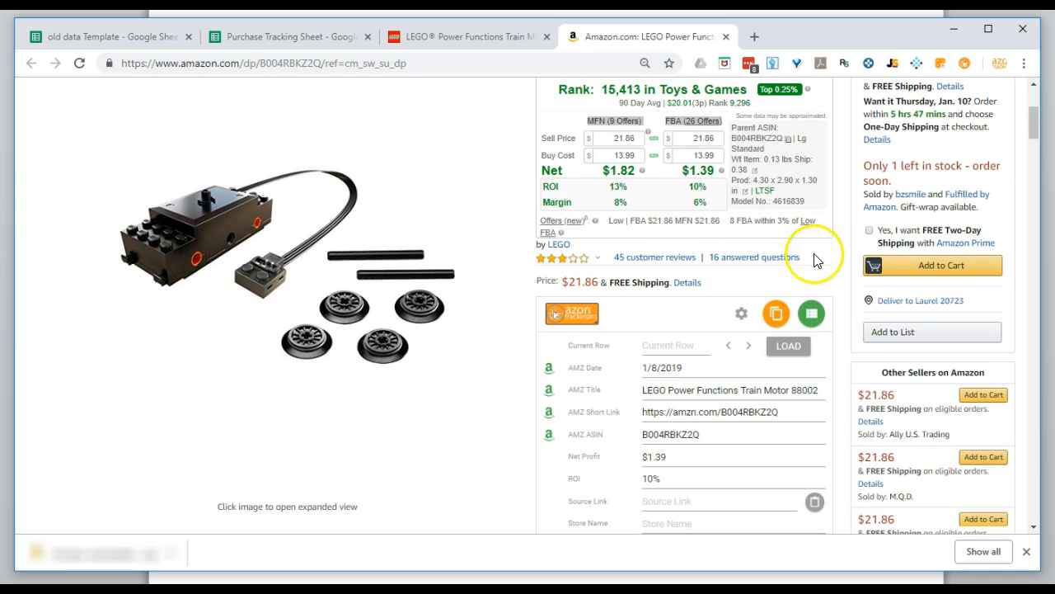
click(292, 37)
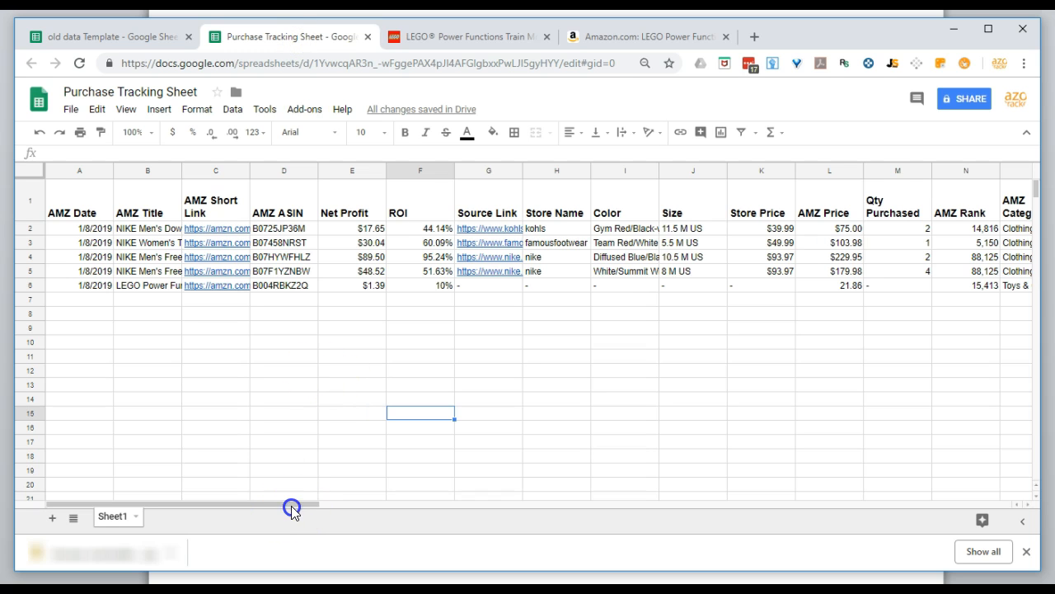
click(29, 285)
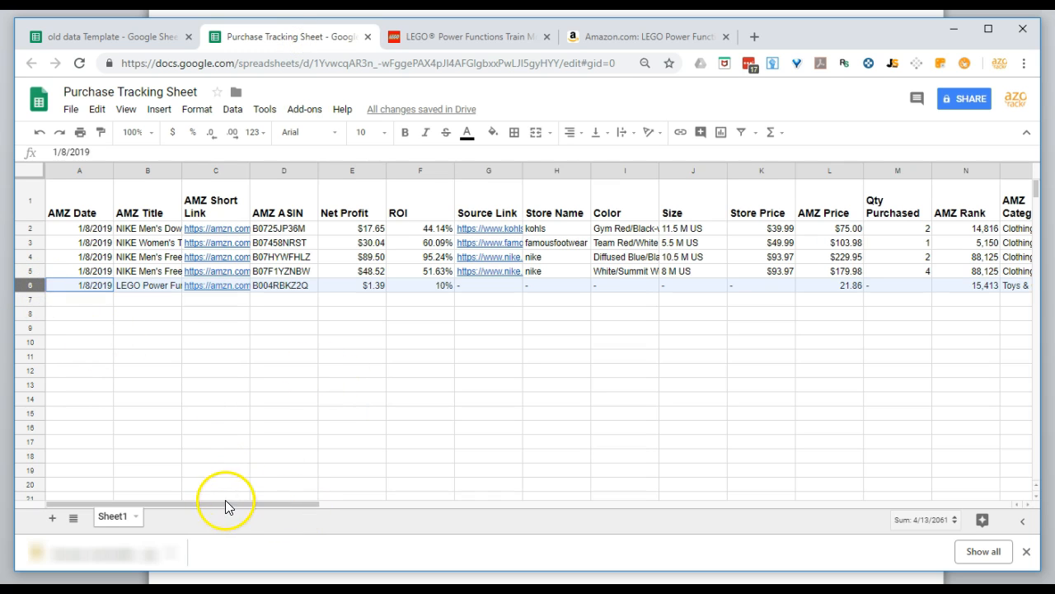
drag(224, 505, 303, 506)
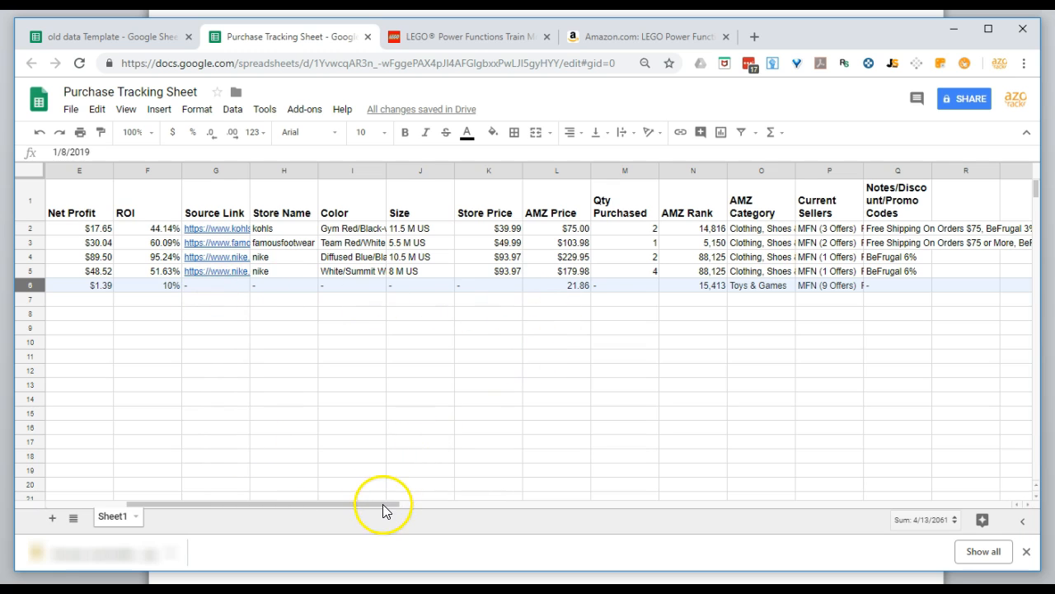
drag(386, 505, 285, 504)
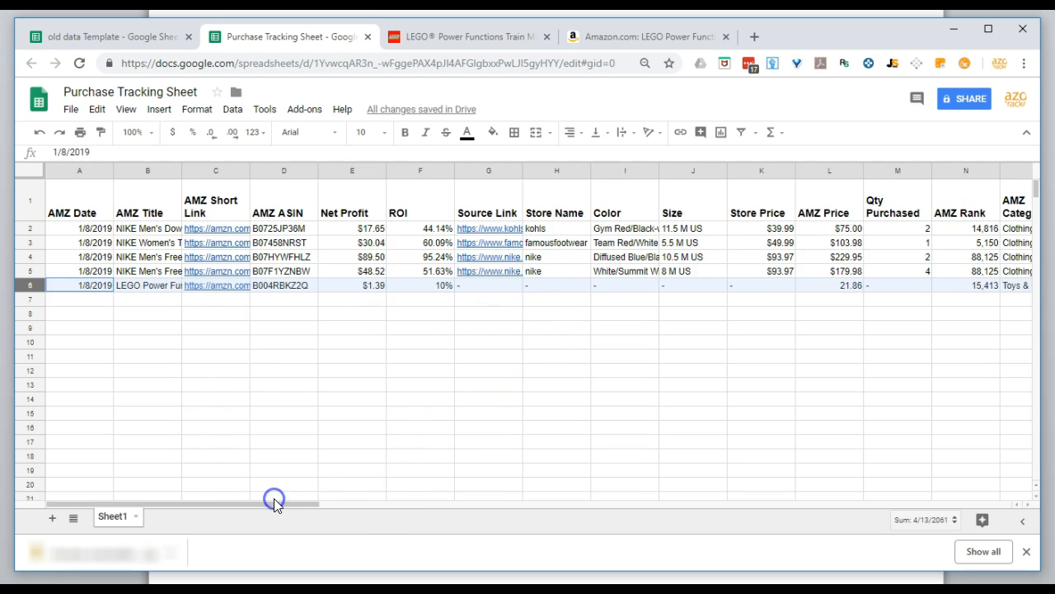
Switch to the LEGO shop page for the train motor, reload it and accept its cookies.
click(495, 37)
click(79, 64)
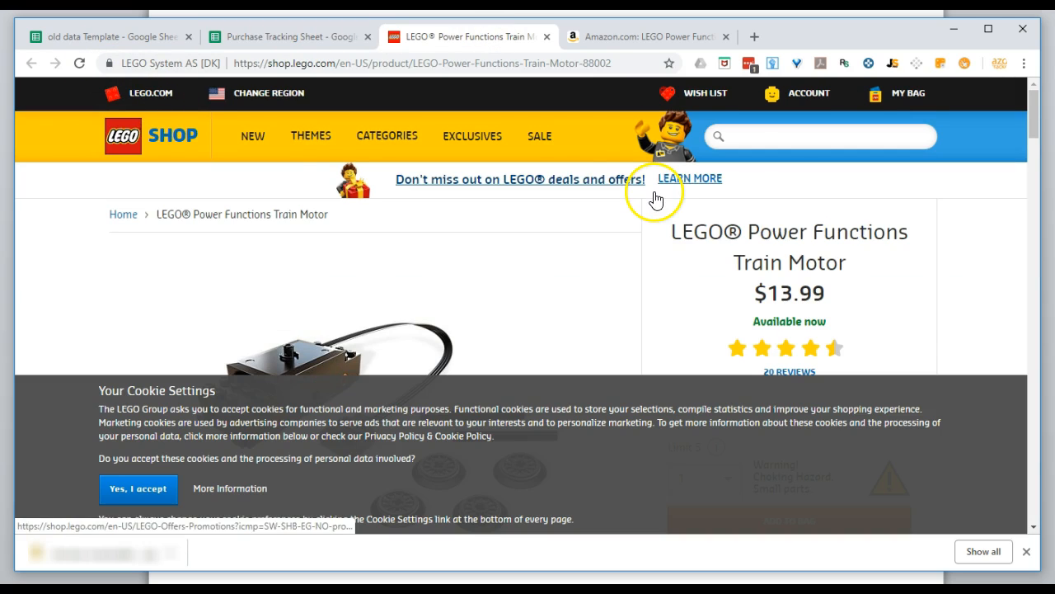
click(135, 488)
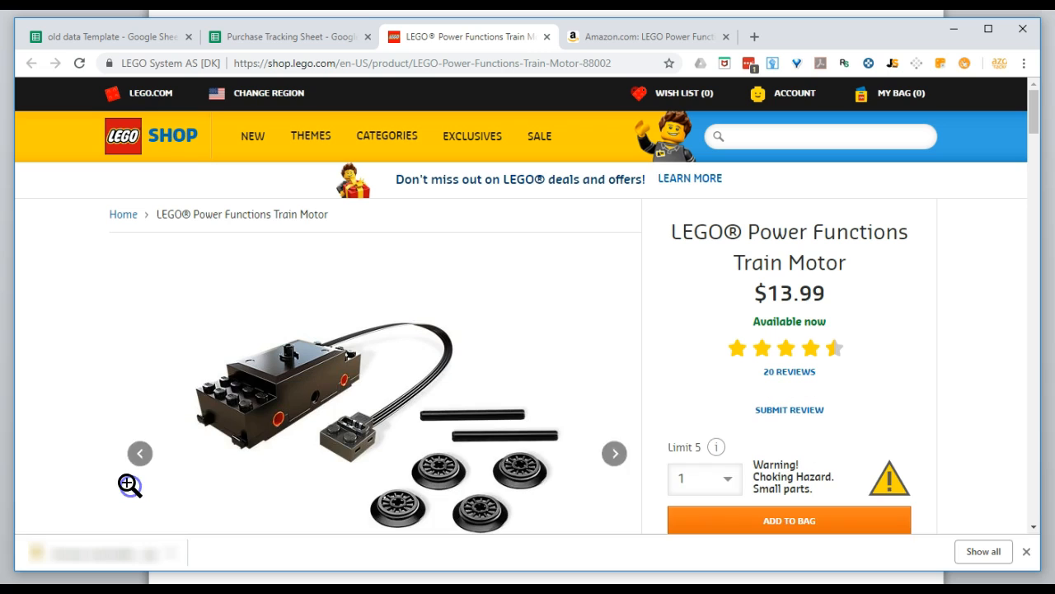
Open the Azon Tracker Pro form for row 6 on the LEGO page and paste the page's address into Source Link.
click(964, 65)
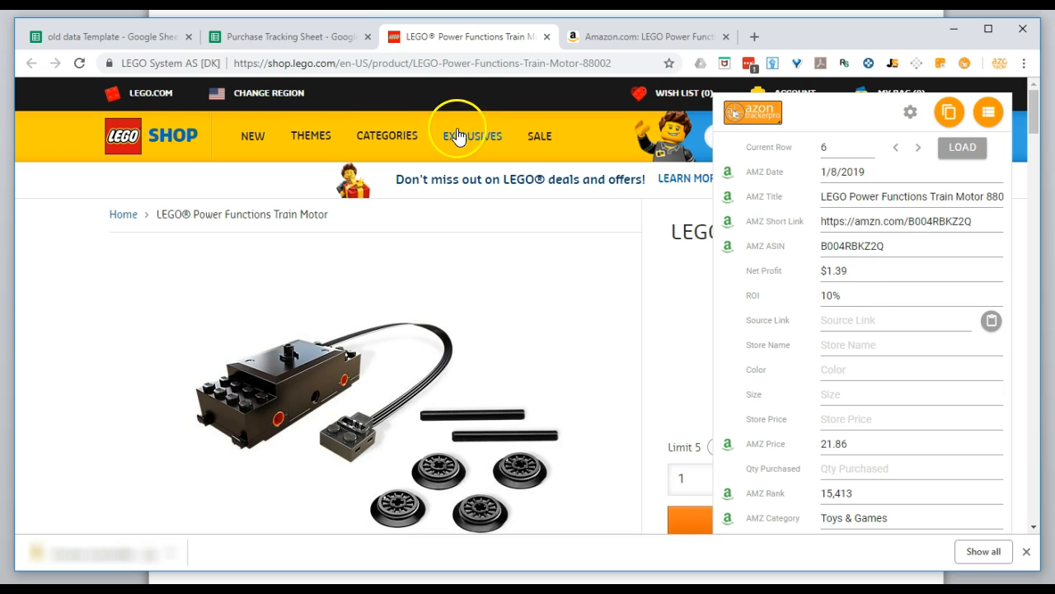
click(280, 38)
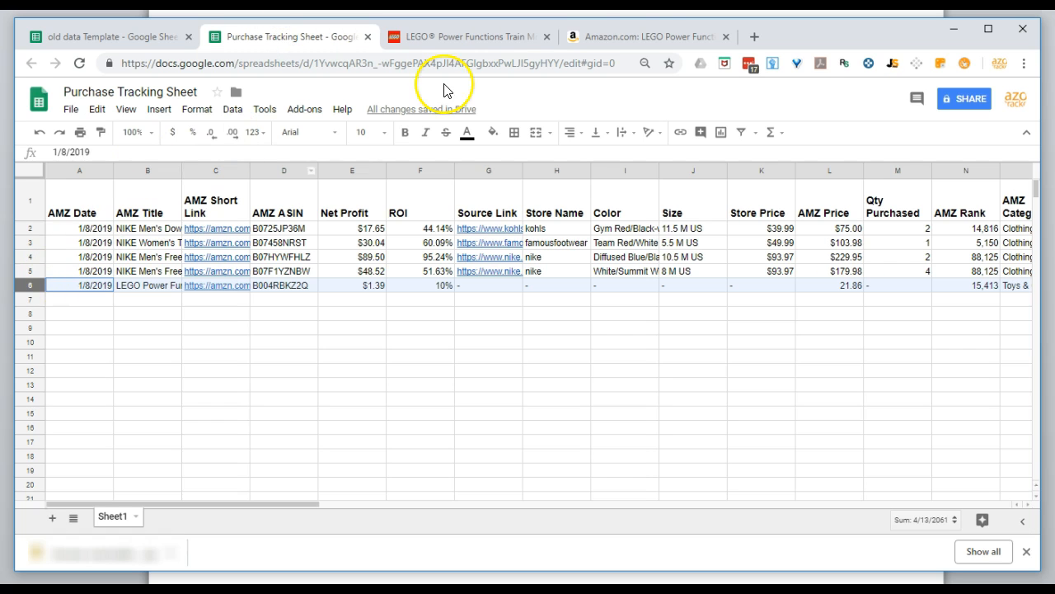
click(499, 38)
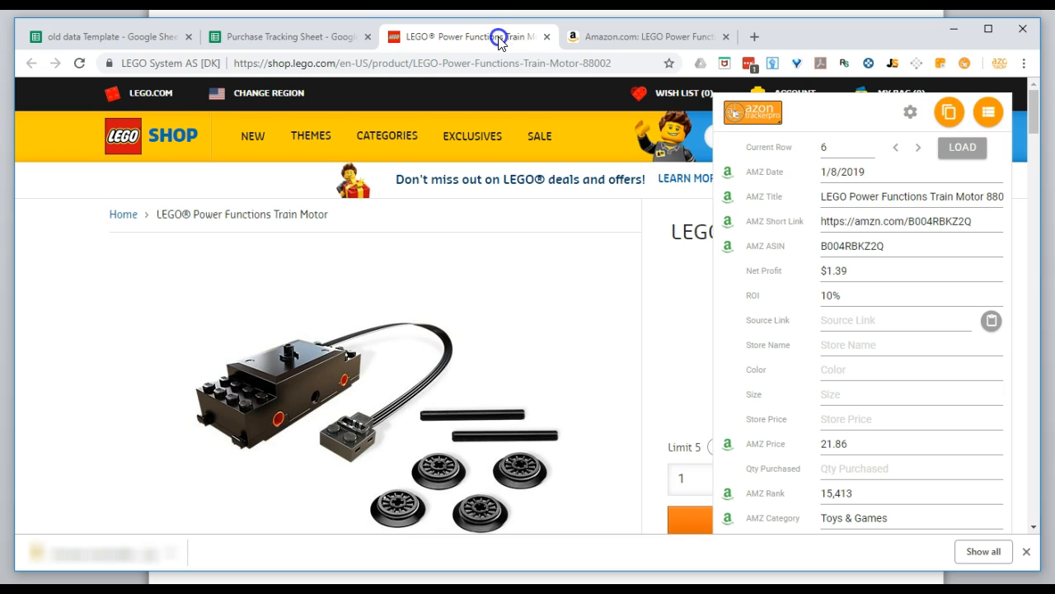
click(992, 322)
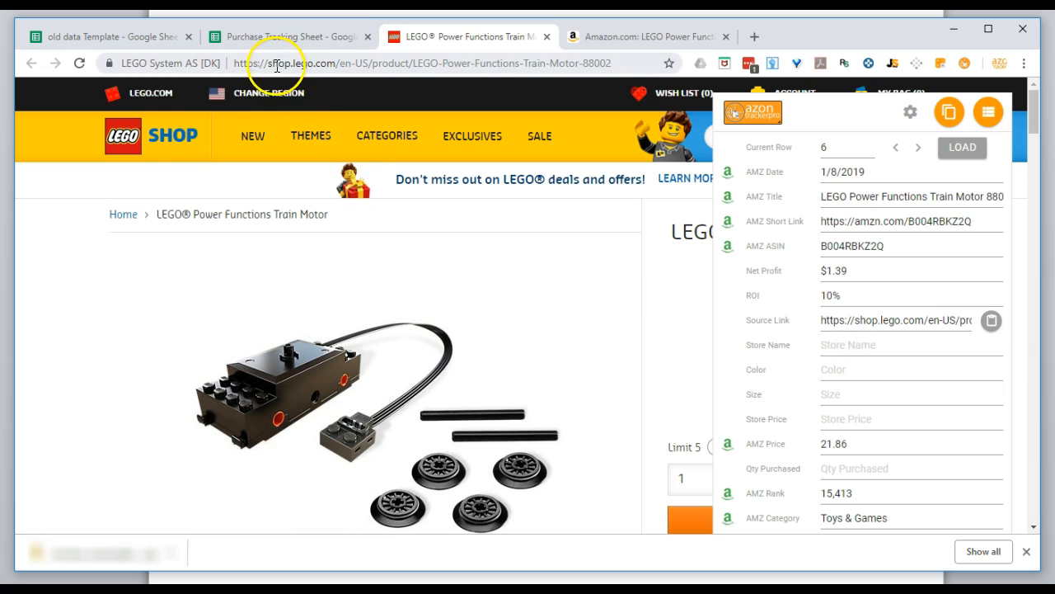
Enter Lego as the Store Name in the tracker form.
drag(268, 66, 285, 66)
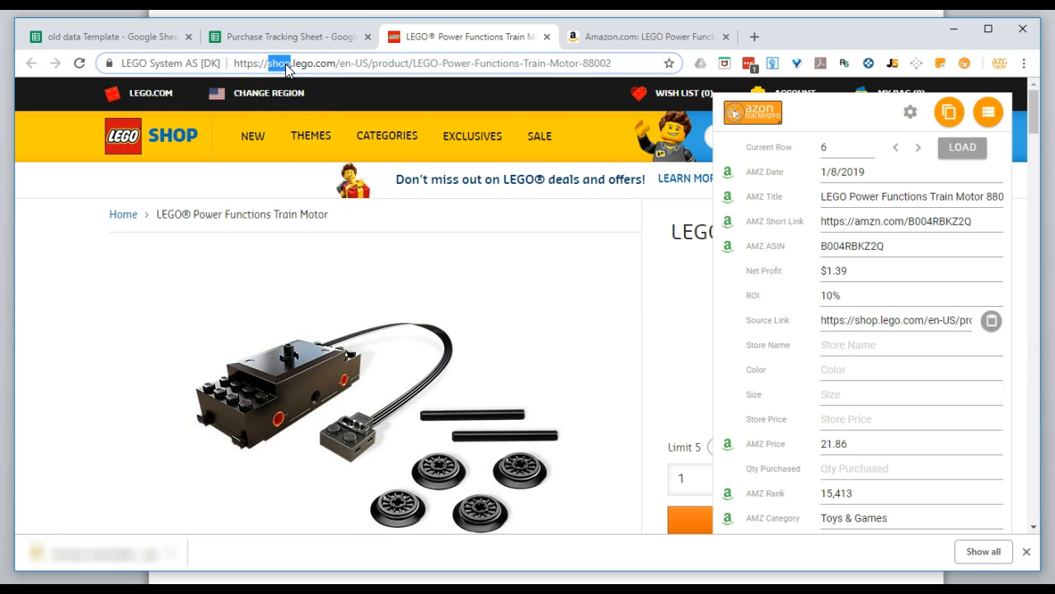
click(853, 346)
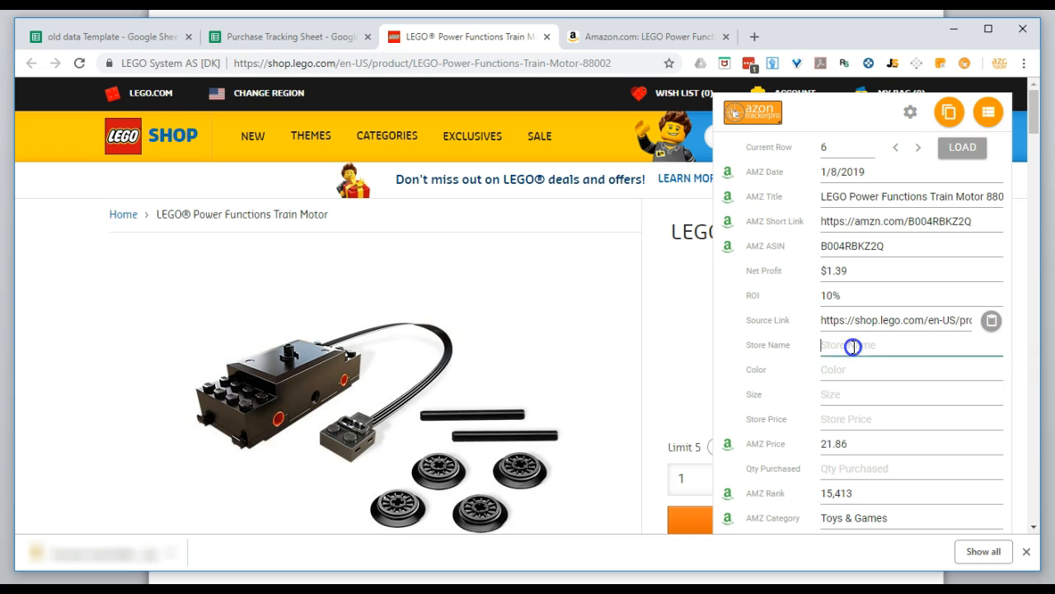
click(844, 370)
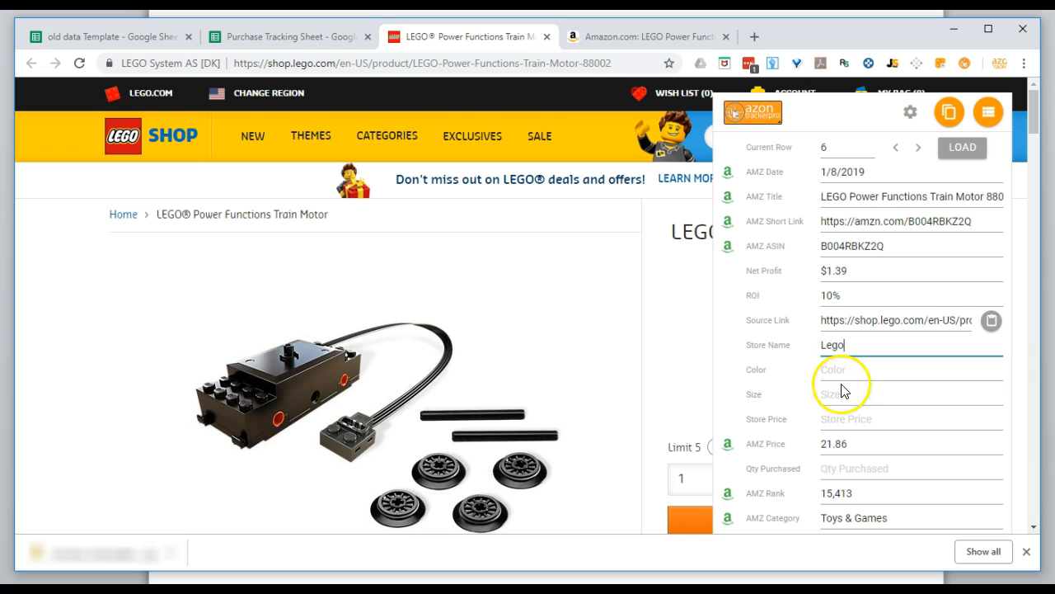
Move the tracker form off the product price, then set Store Price to 13.99 and Qty Purchased to 5.
drag(841, 111, 477, 110)
click(484, 413)
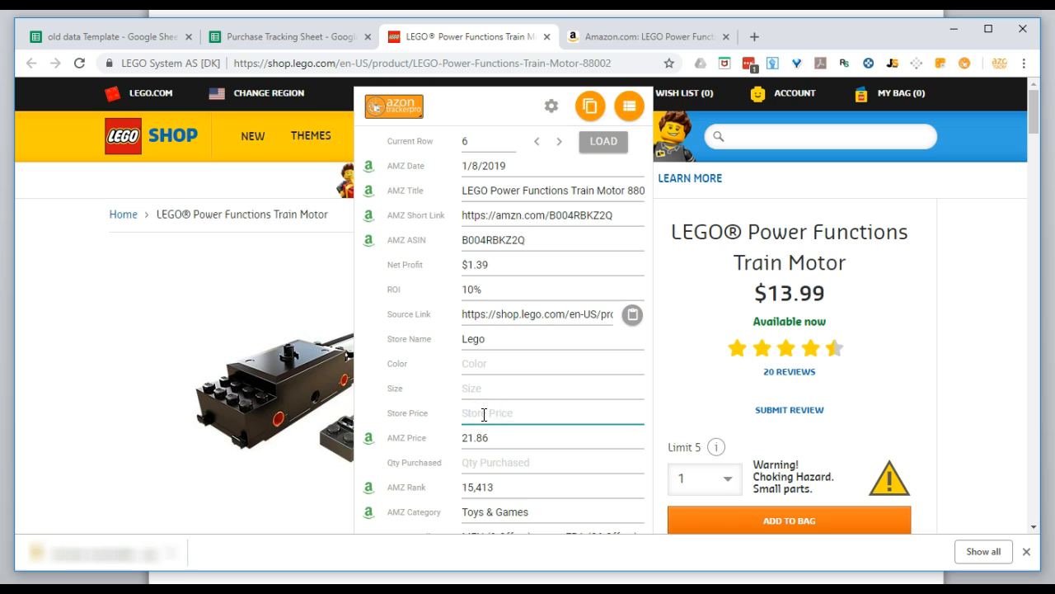
scroll(503, 416, down, 2)
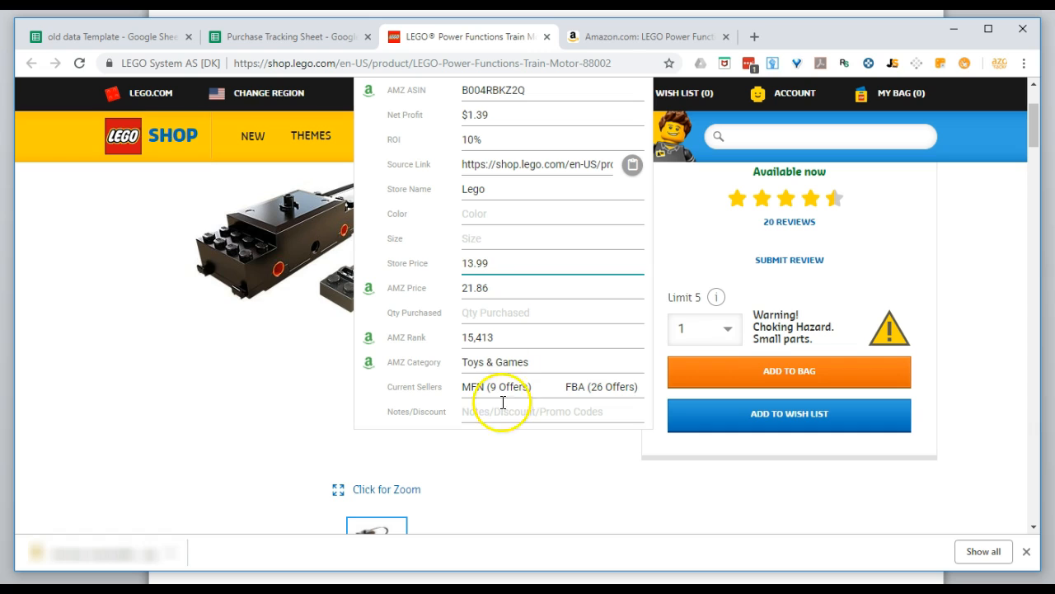
click(513, 318)
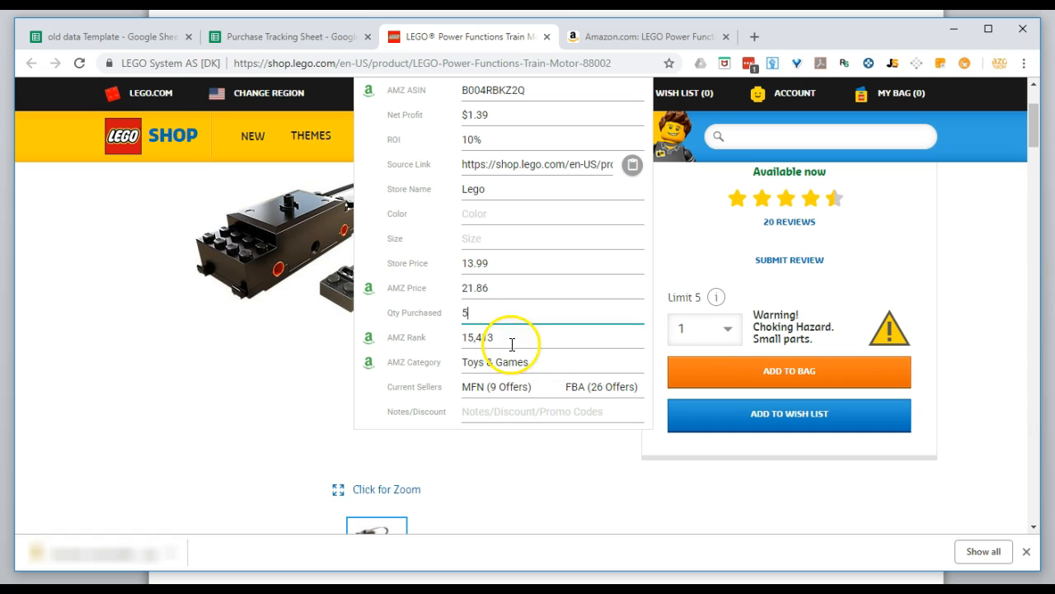
click(493, 412)
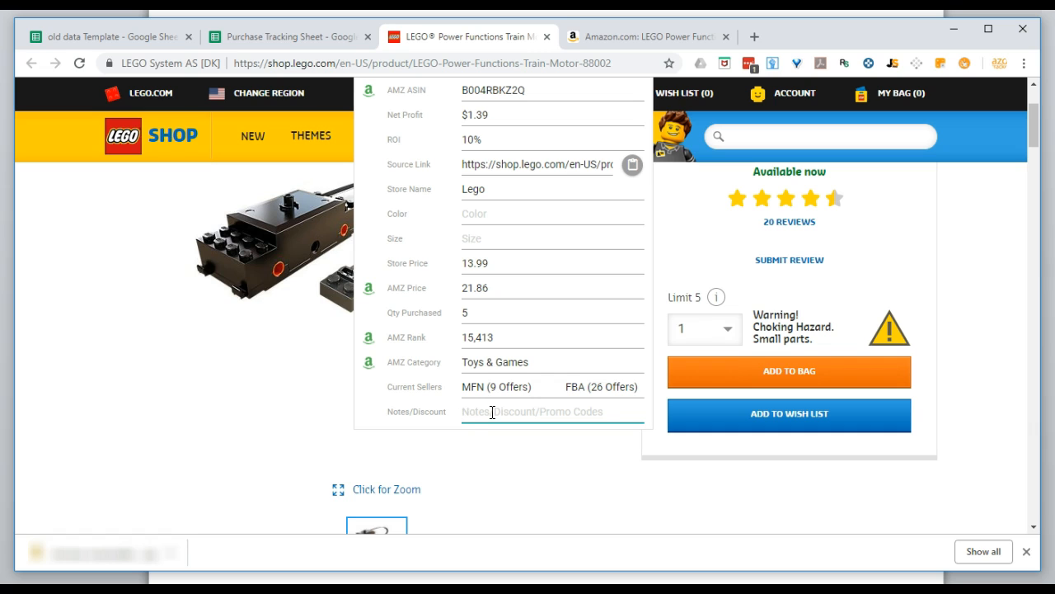
In the extension's options, add the Cashback field to the end of the activated fields, save the settings and close the page.
click(279, 41)
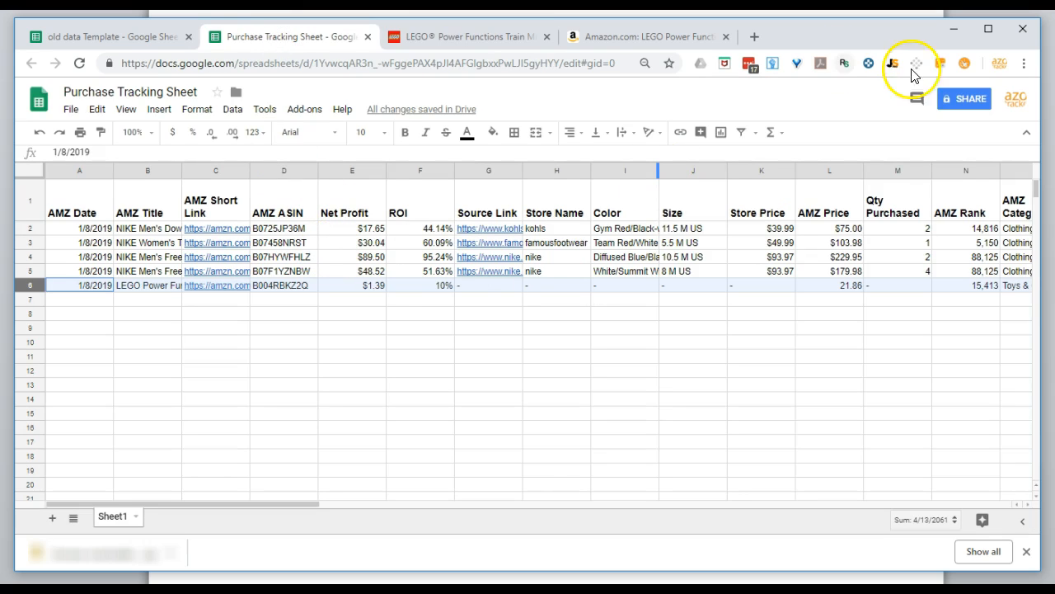
right_click(965, 63)
click(992, 129)
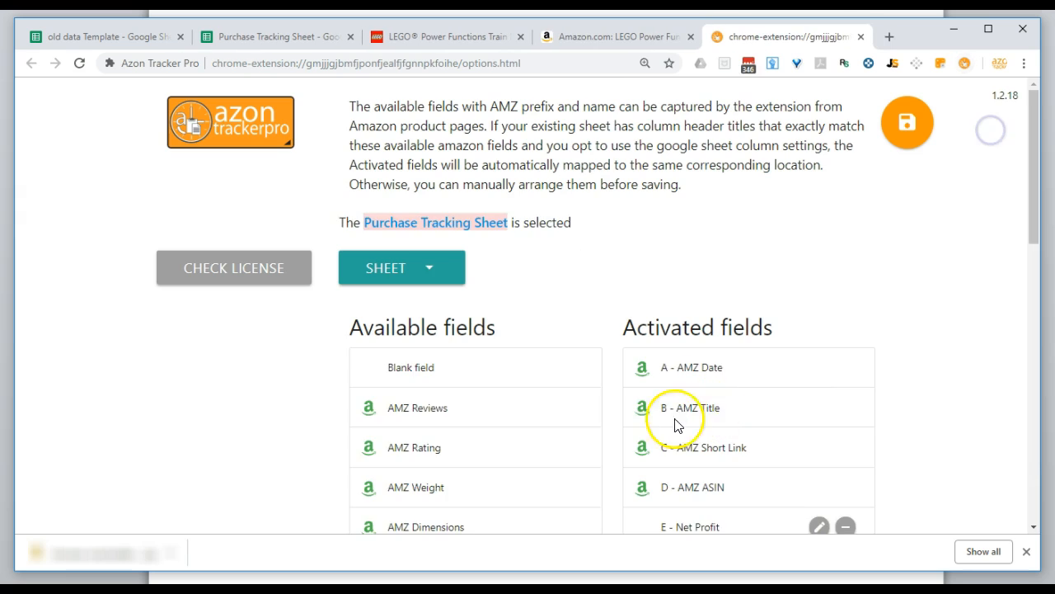
scroll(852, 325, down, 10)
scroll(849, 338, up, 3)
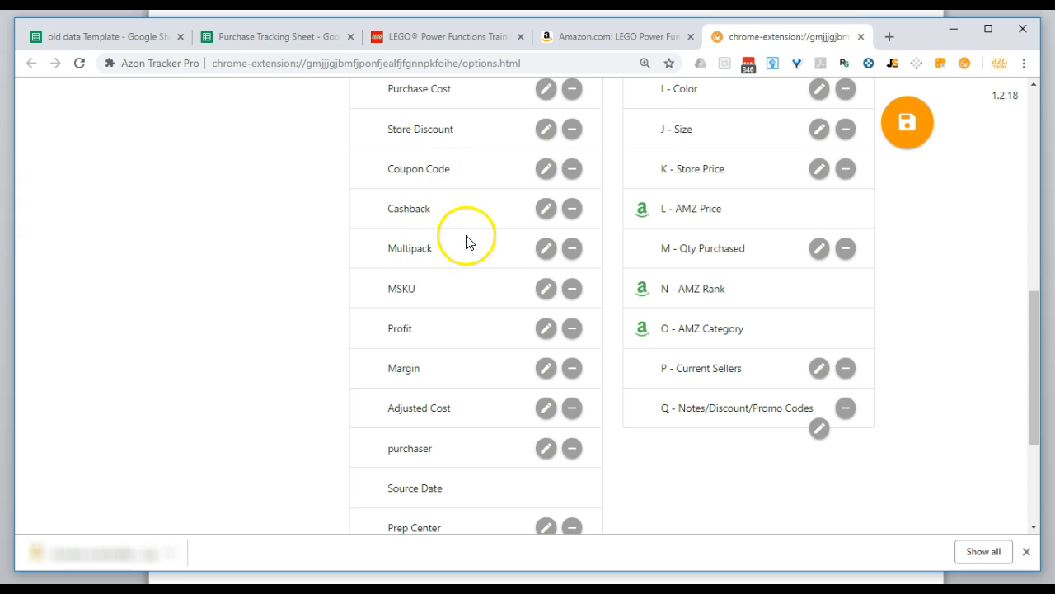
scroll(466, 241, up, 1)
drag(417, 210, 702, 429)
scroll(701, 431, up, 10)
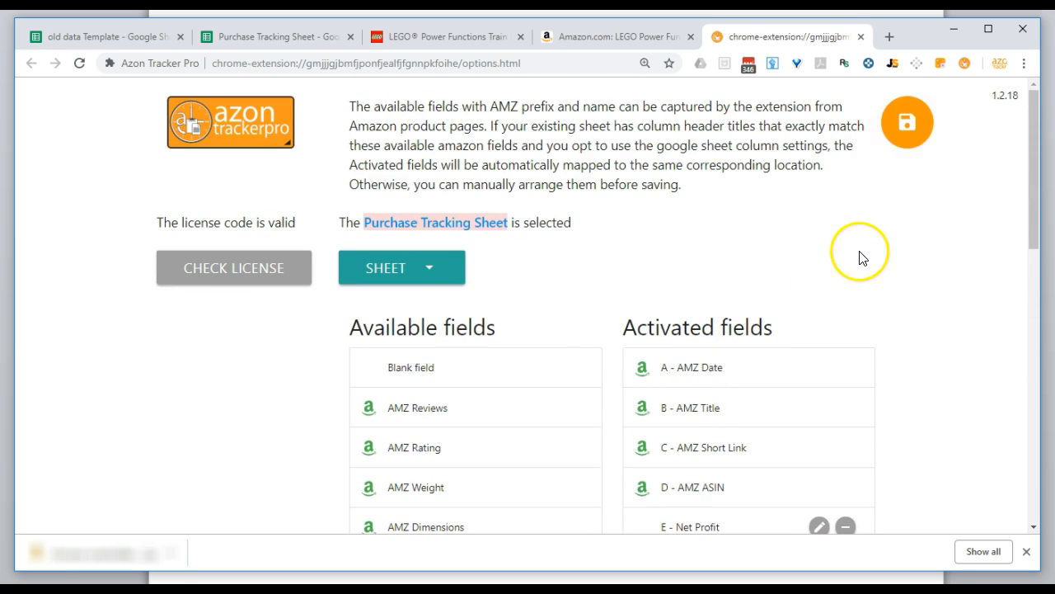
click(907, 124)
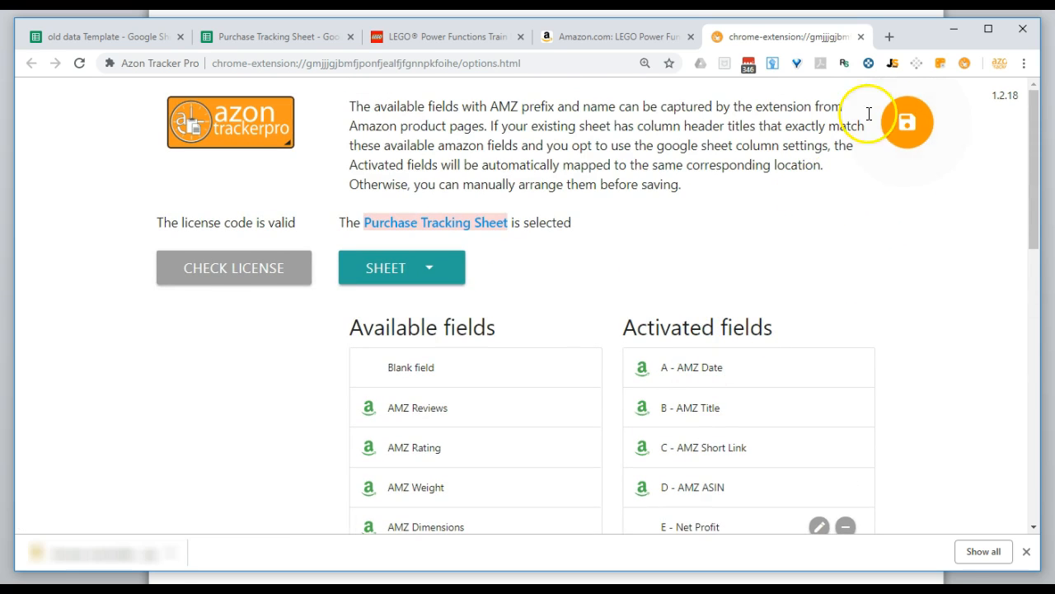
click(860, 37)
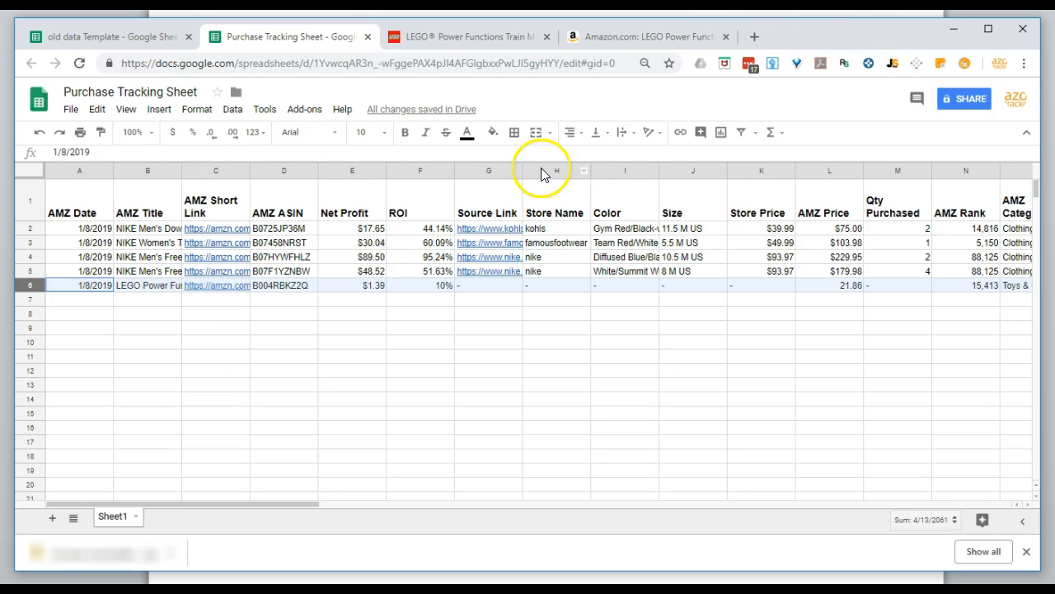
Return to the LEGO page and save the completed tracker form to row 6 of the Purchase Tracking Sheet.
click(495, 36)
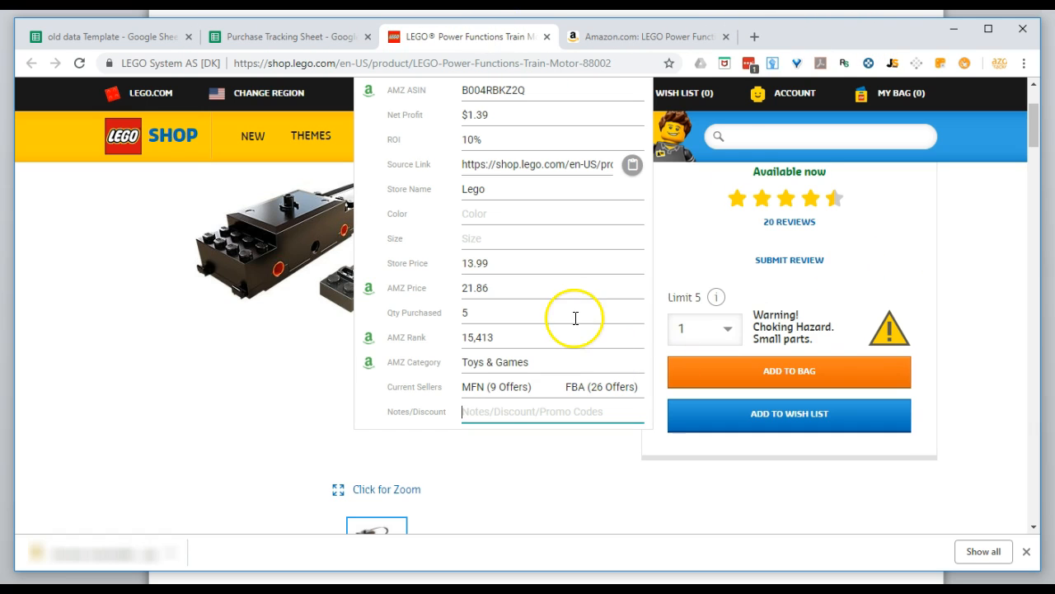
scroll(575, 316, up, 2)
click(627, 107)
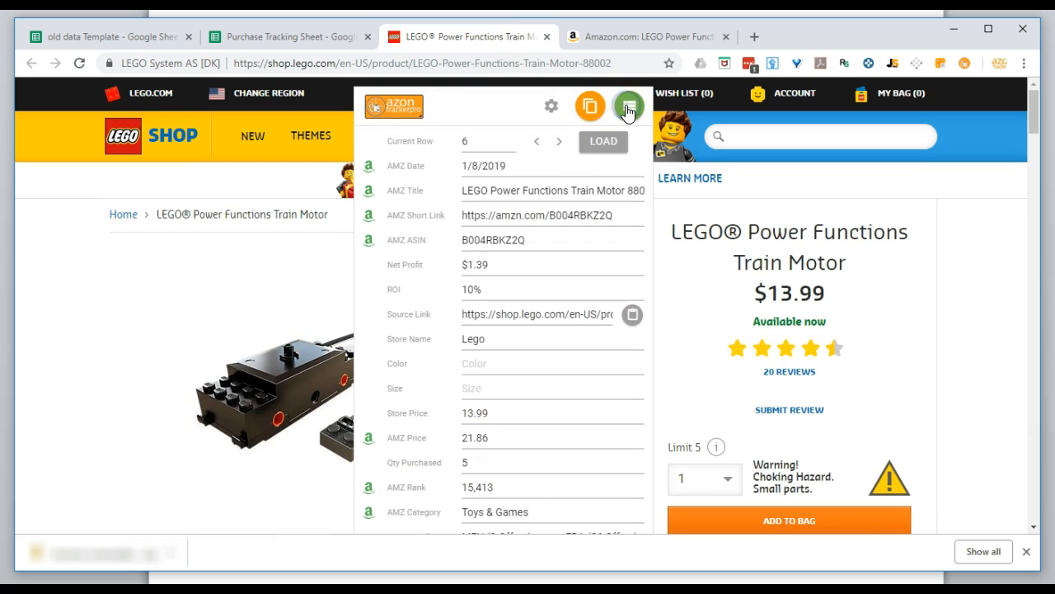
scroll(540, 239, down, 2)
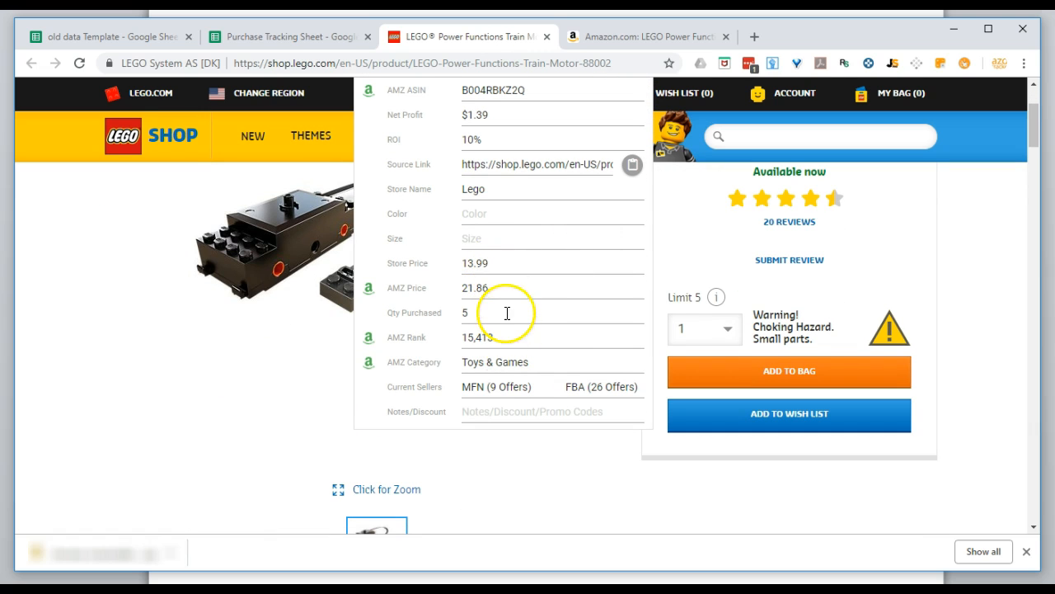
Review row 6 of the Purchase Tracking Sheet, checking its Qty Purchased and Store Price cells.
click(273, 40)
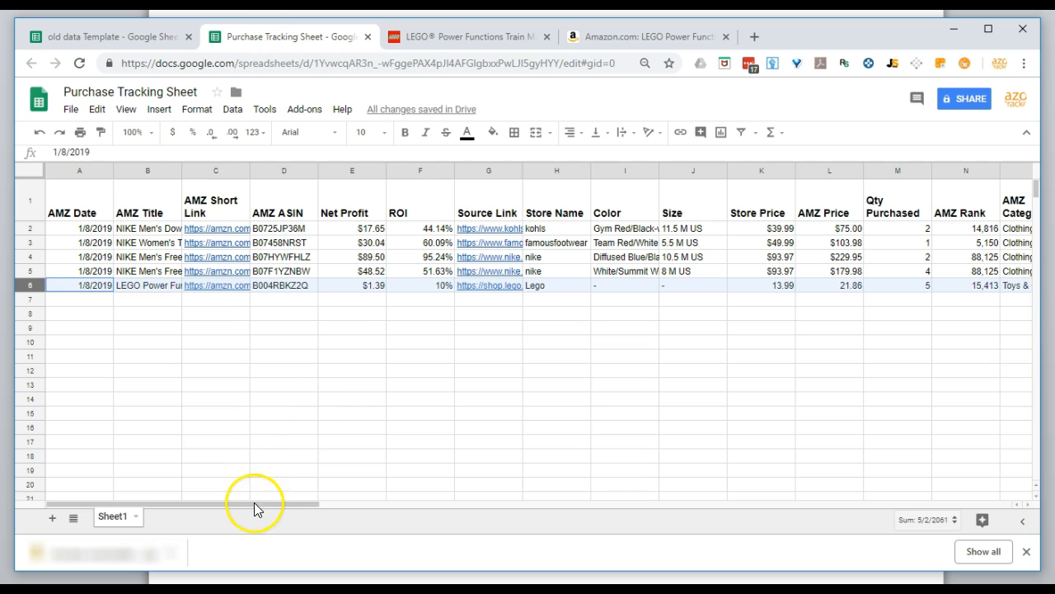
drag(278, 505, 412, 523)
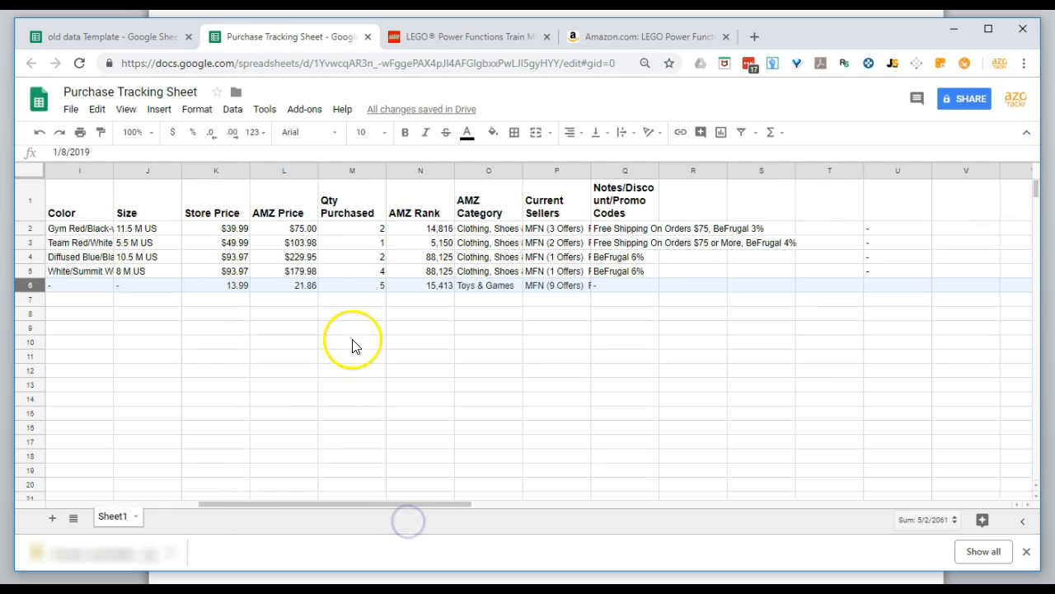
click(355, 284)
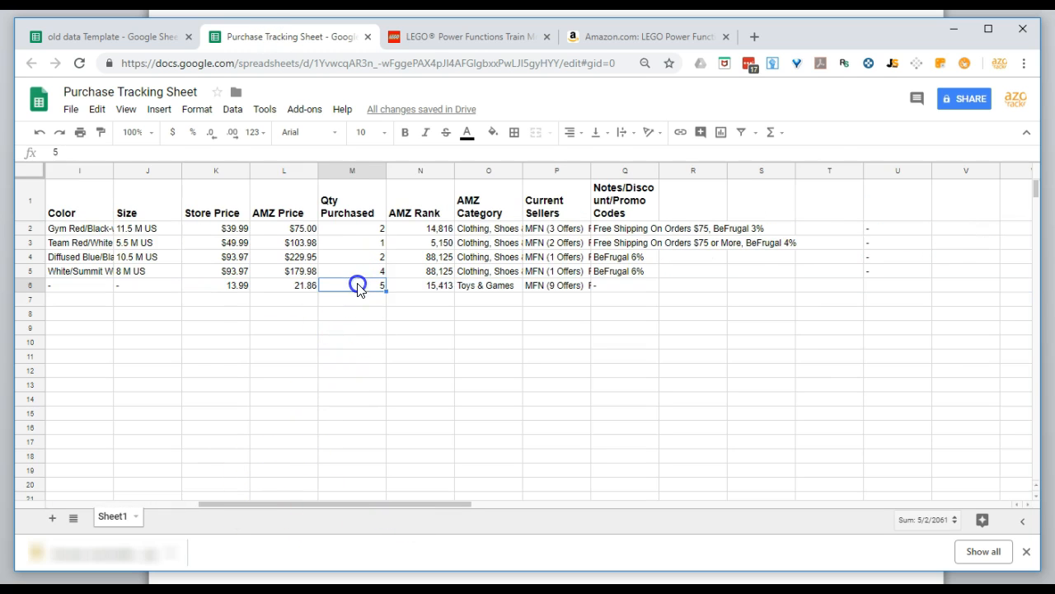
click(219, 288)
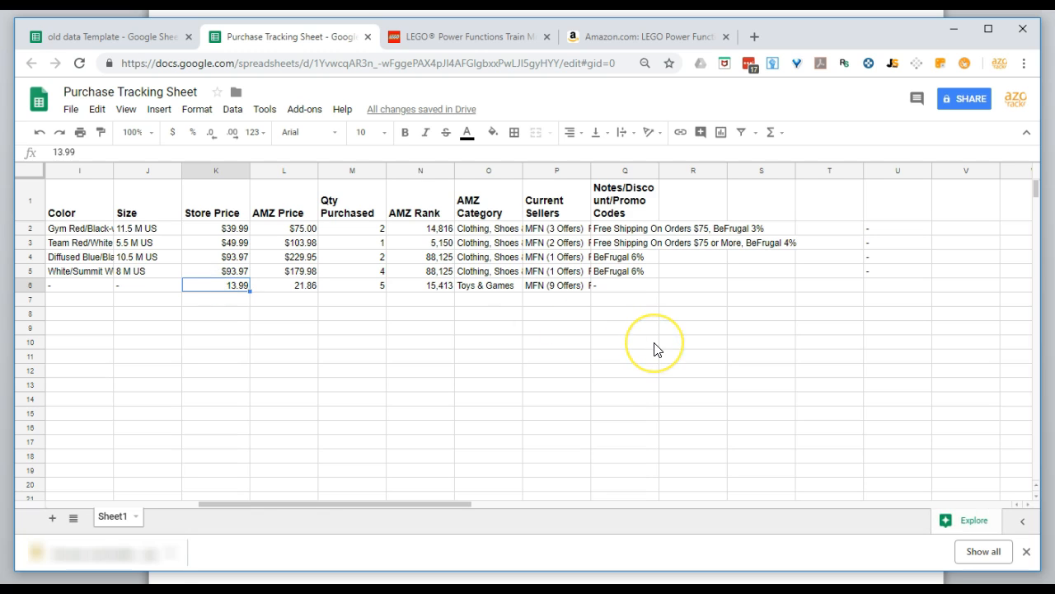